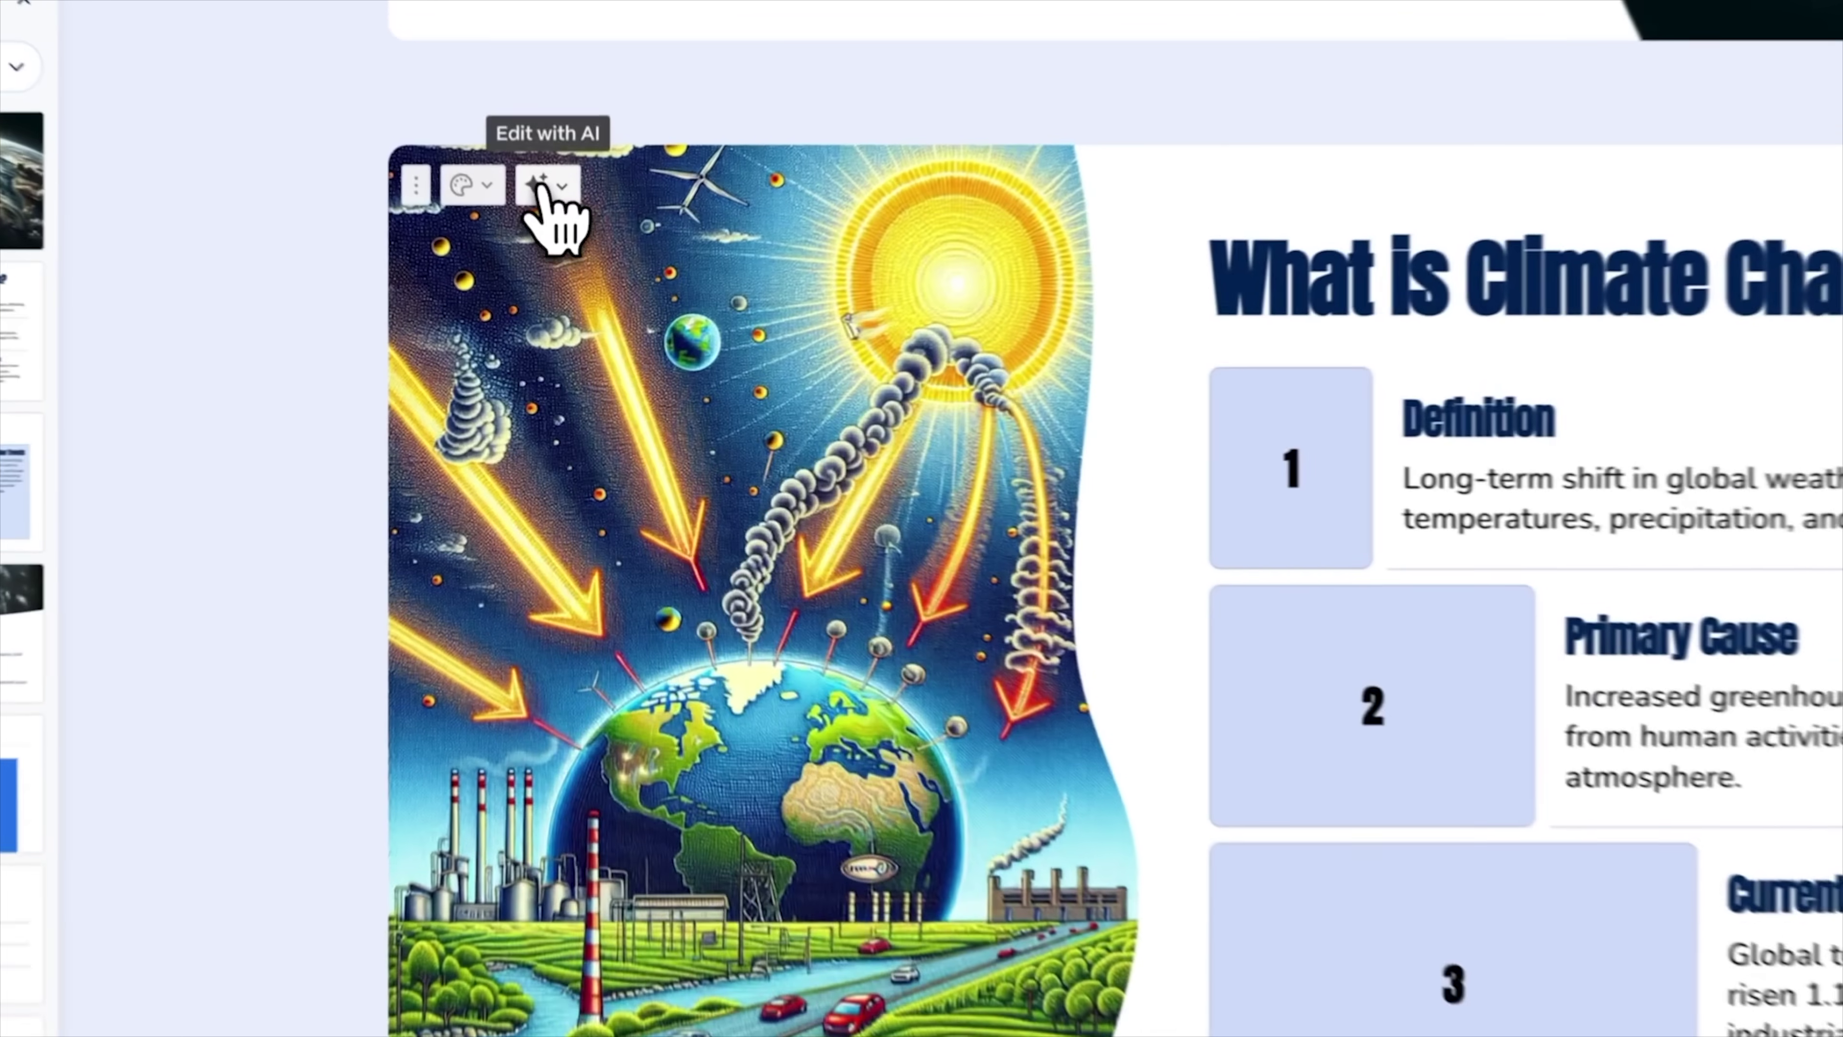
- Give the climate card a new AI-generated layout and generate an AI image for the slide
click(551, 305)
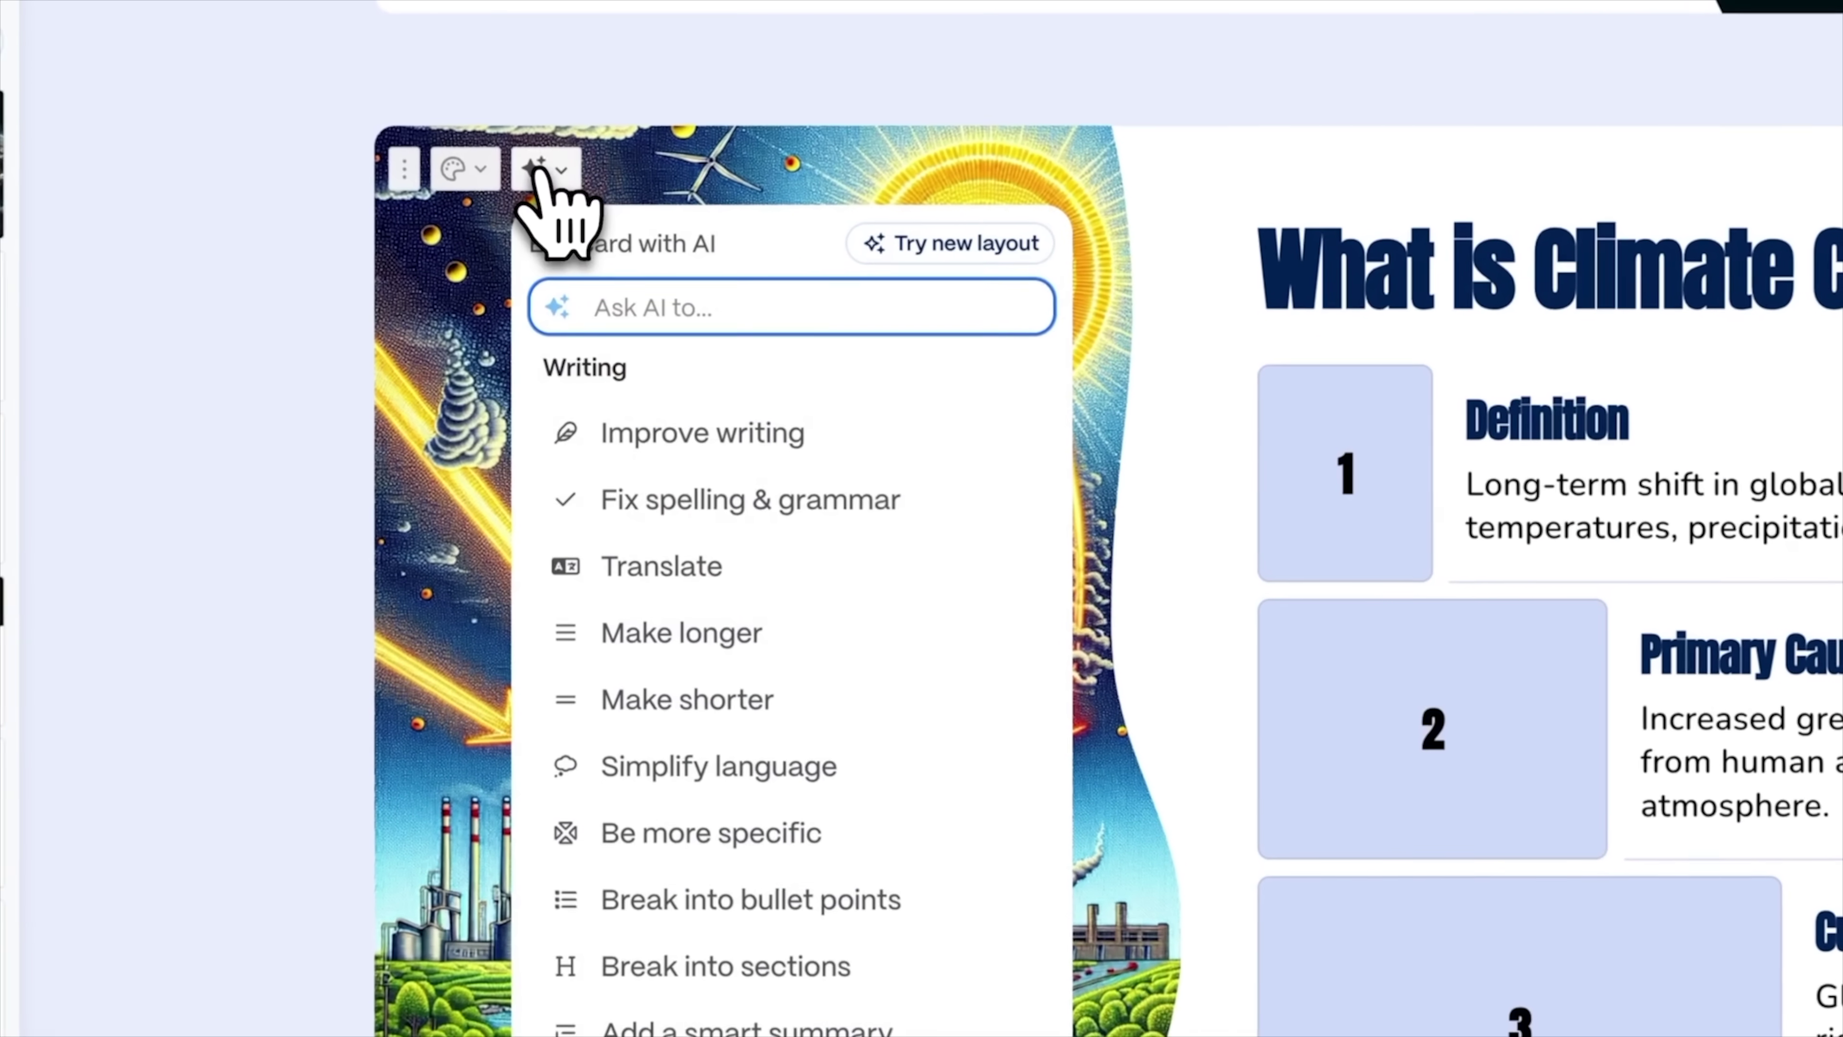
click(1008, 254)
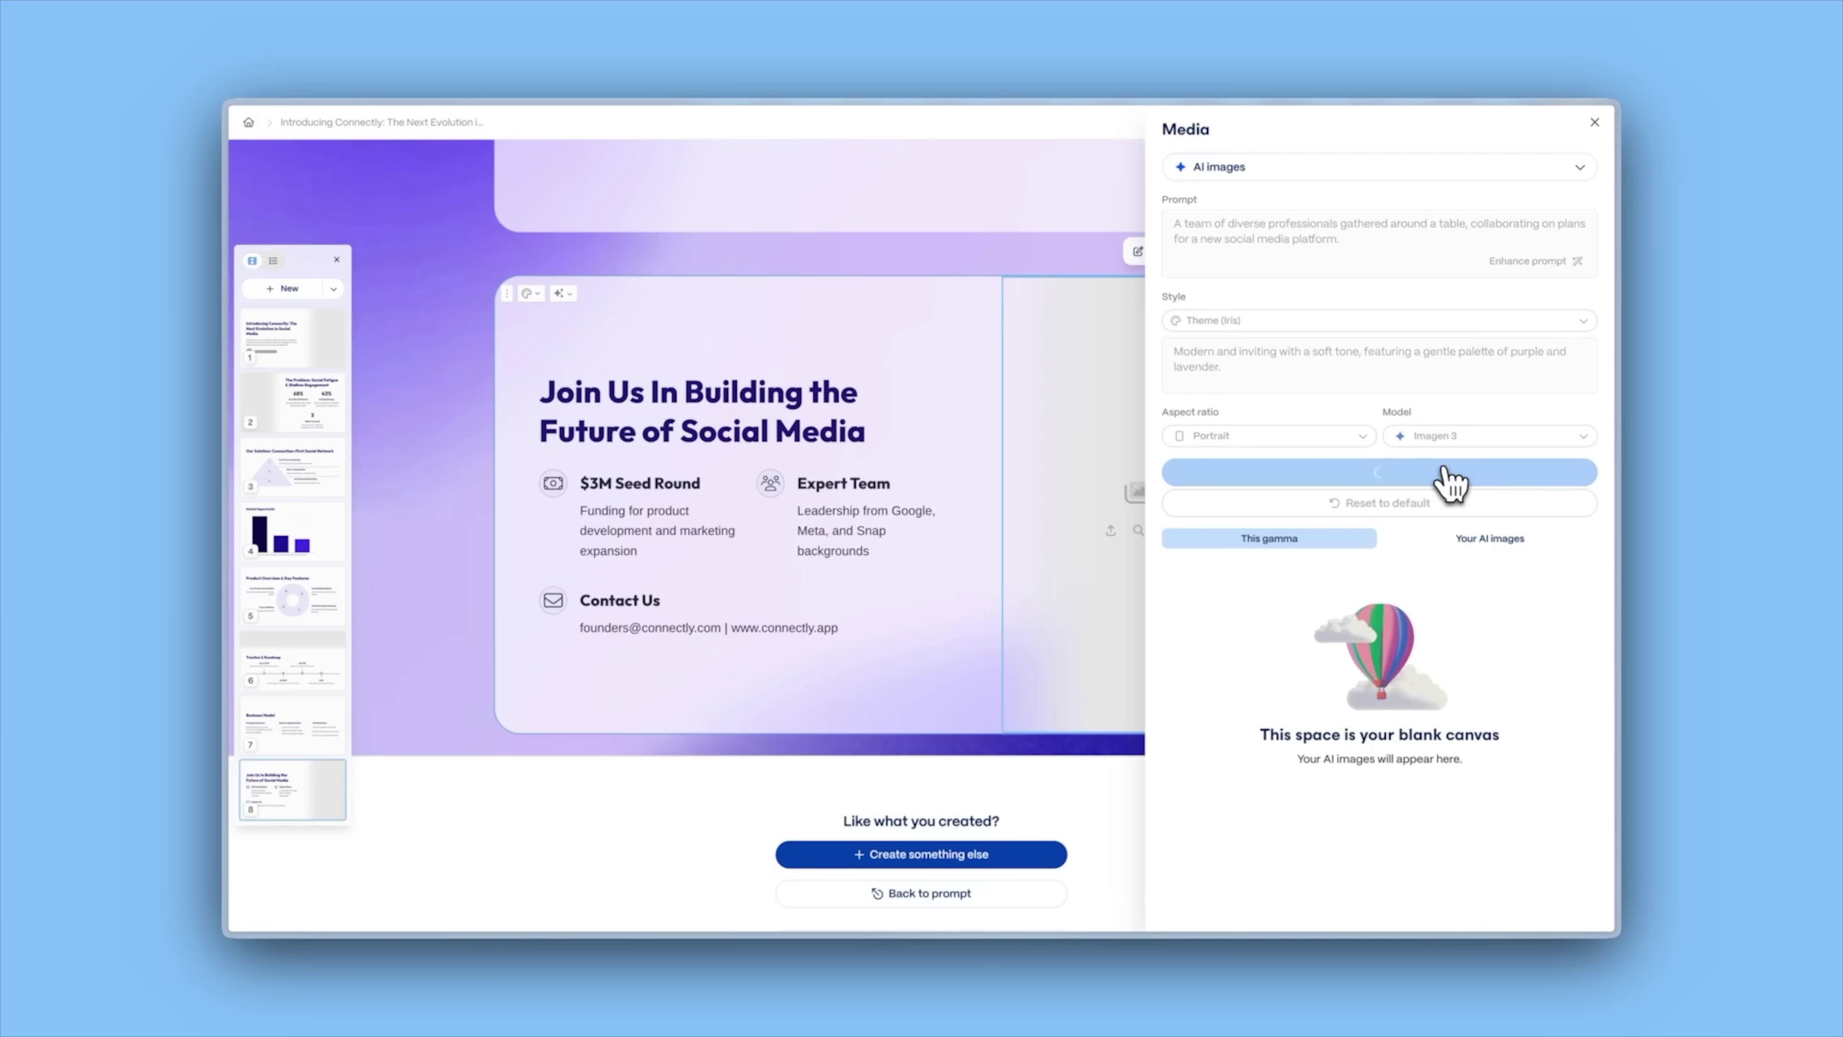
click(1074, 766)
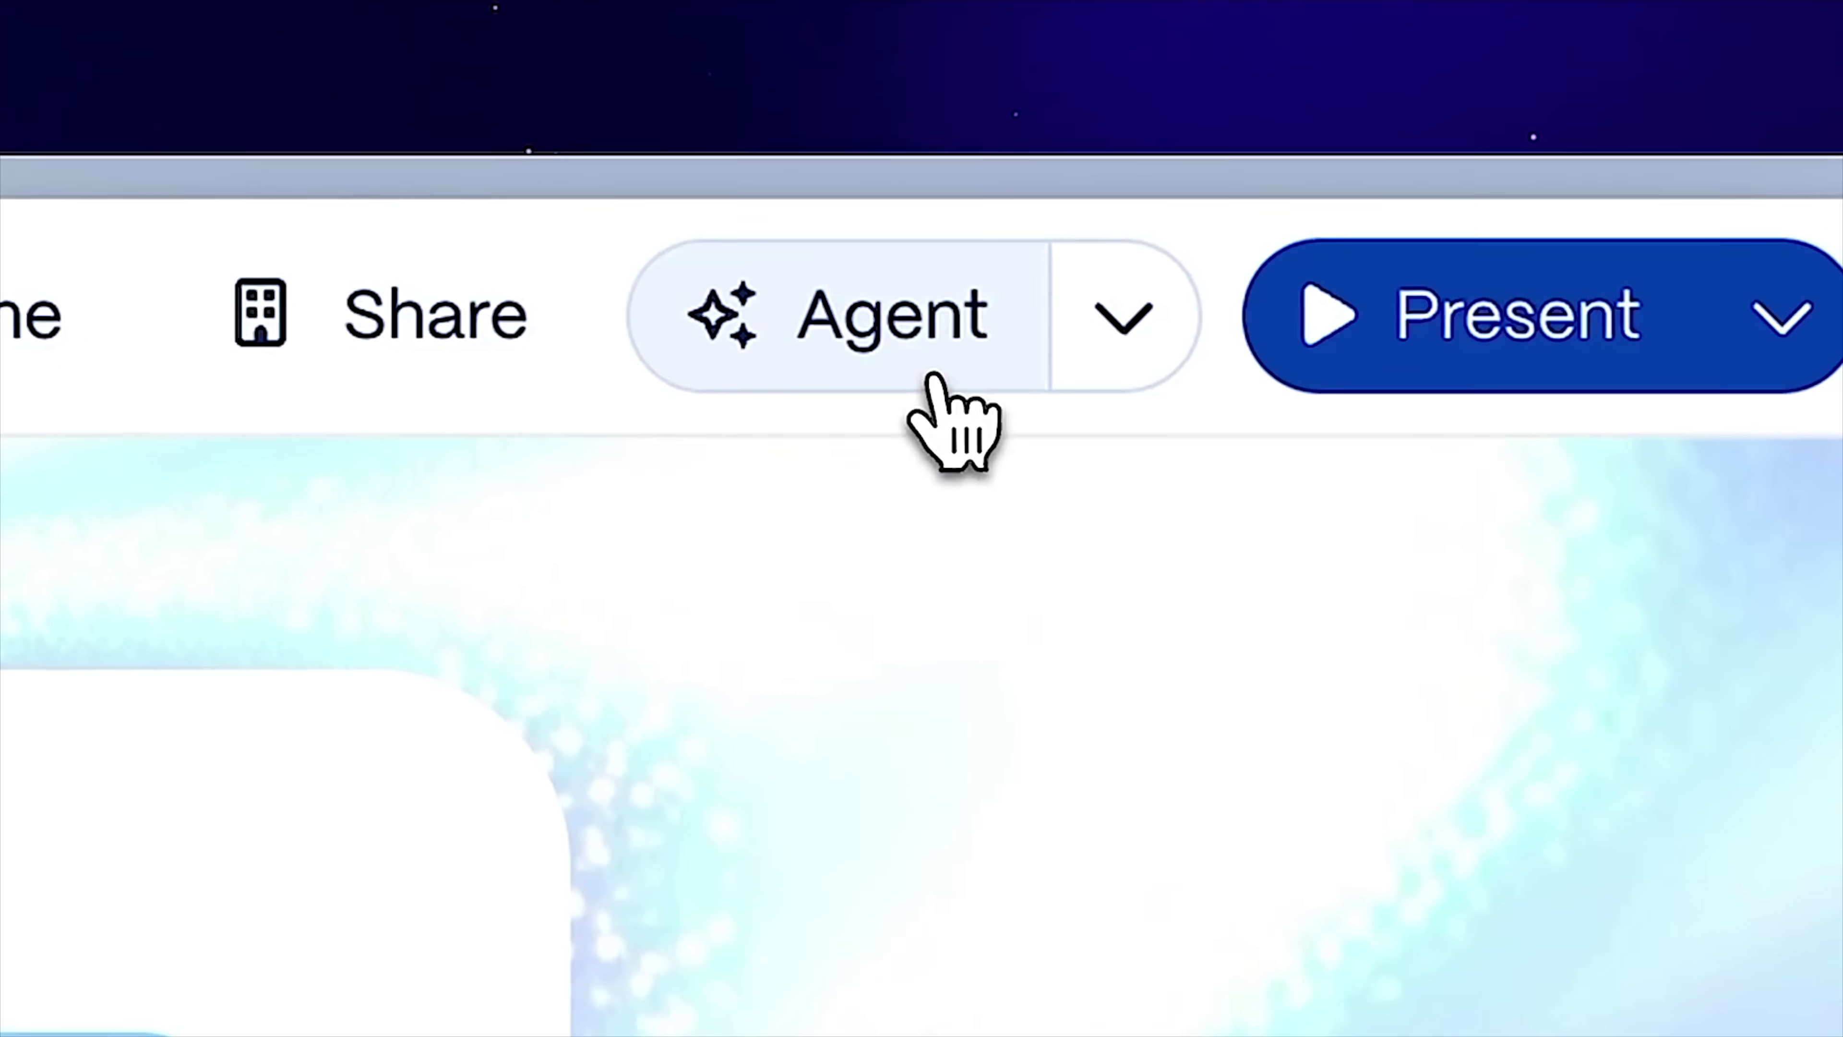
- Ask the agent to 'Rewrite this deck for college students', then send the team slide and projections request
click(1406, 135)
text(Rewrite this deck for college students)
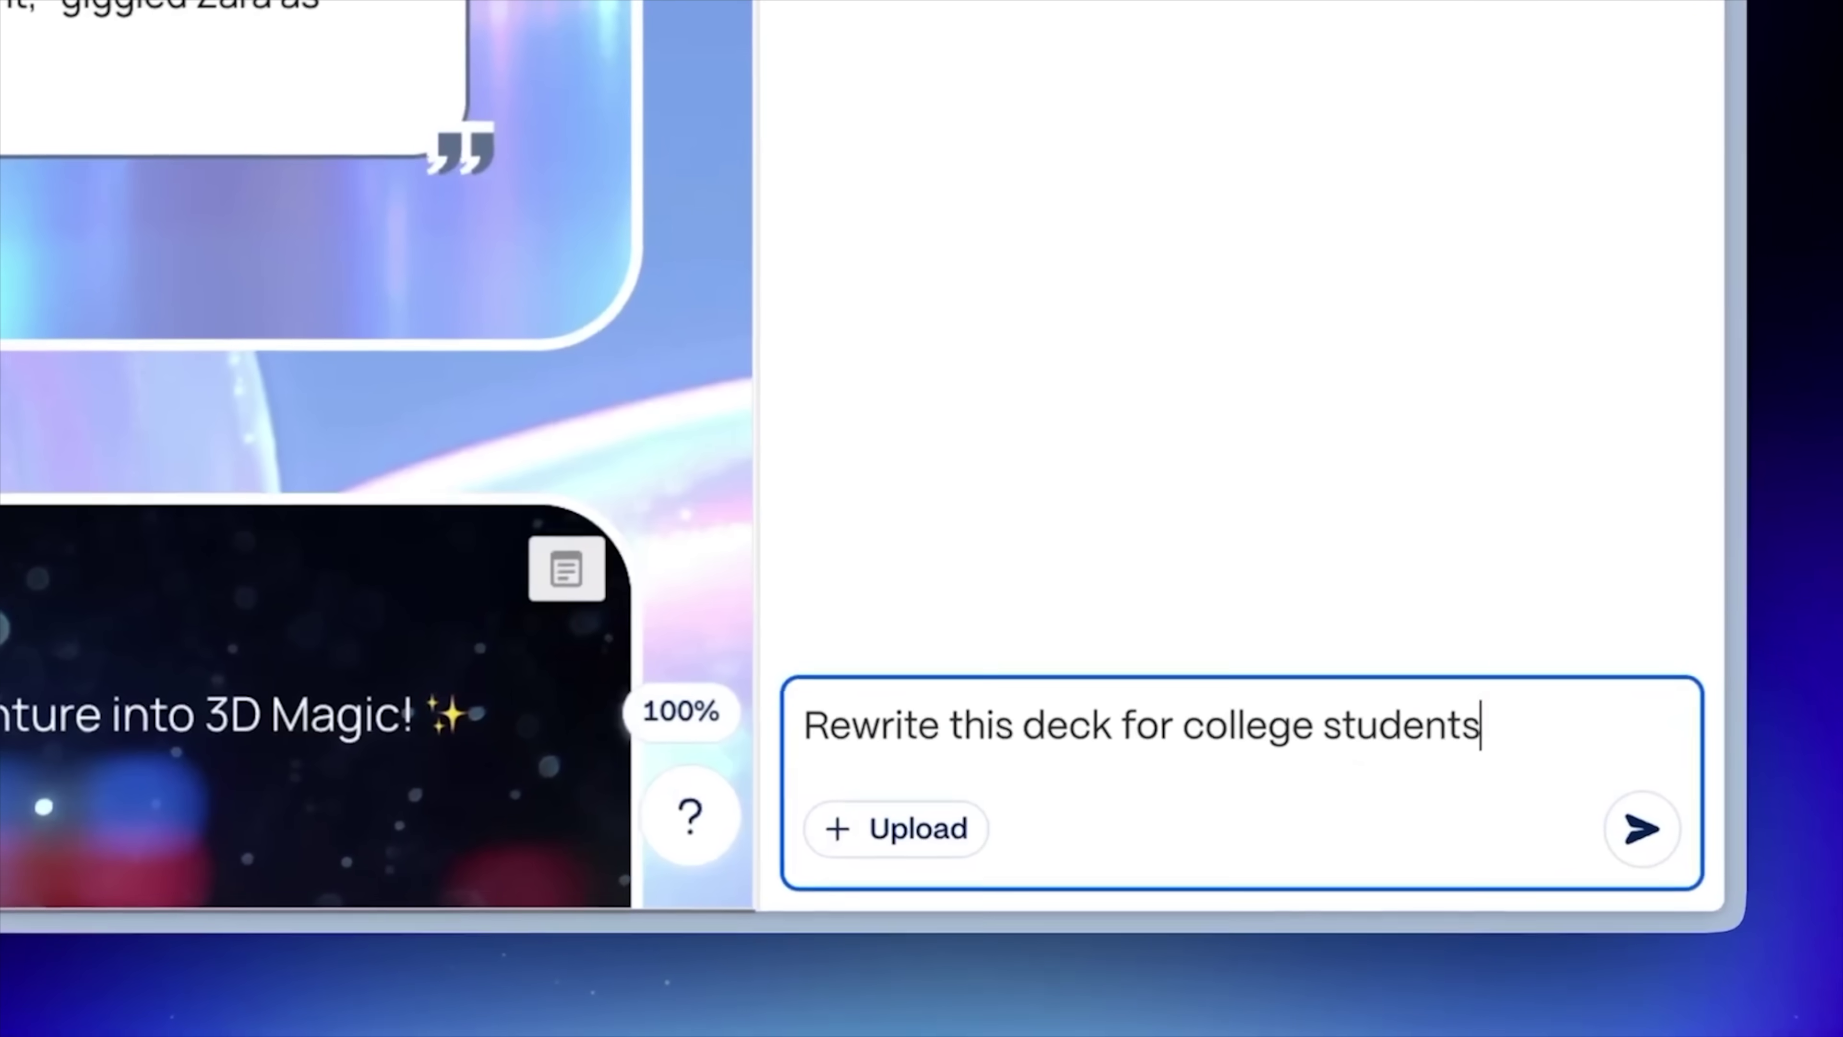
key(Return)
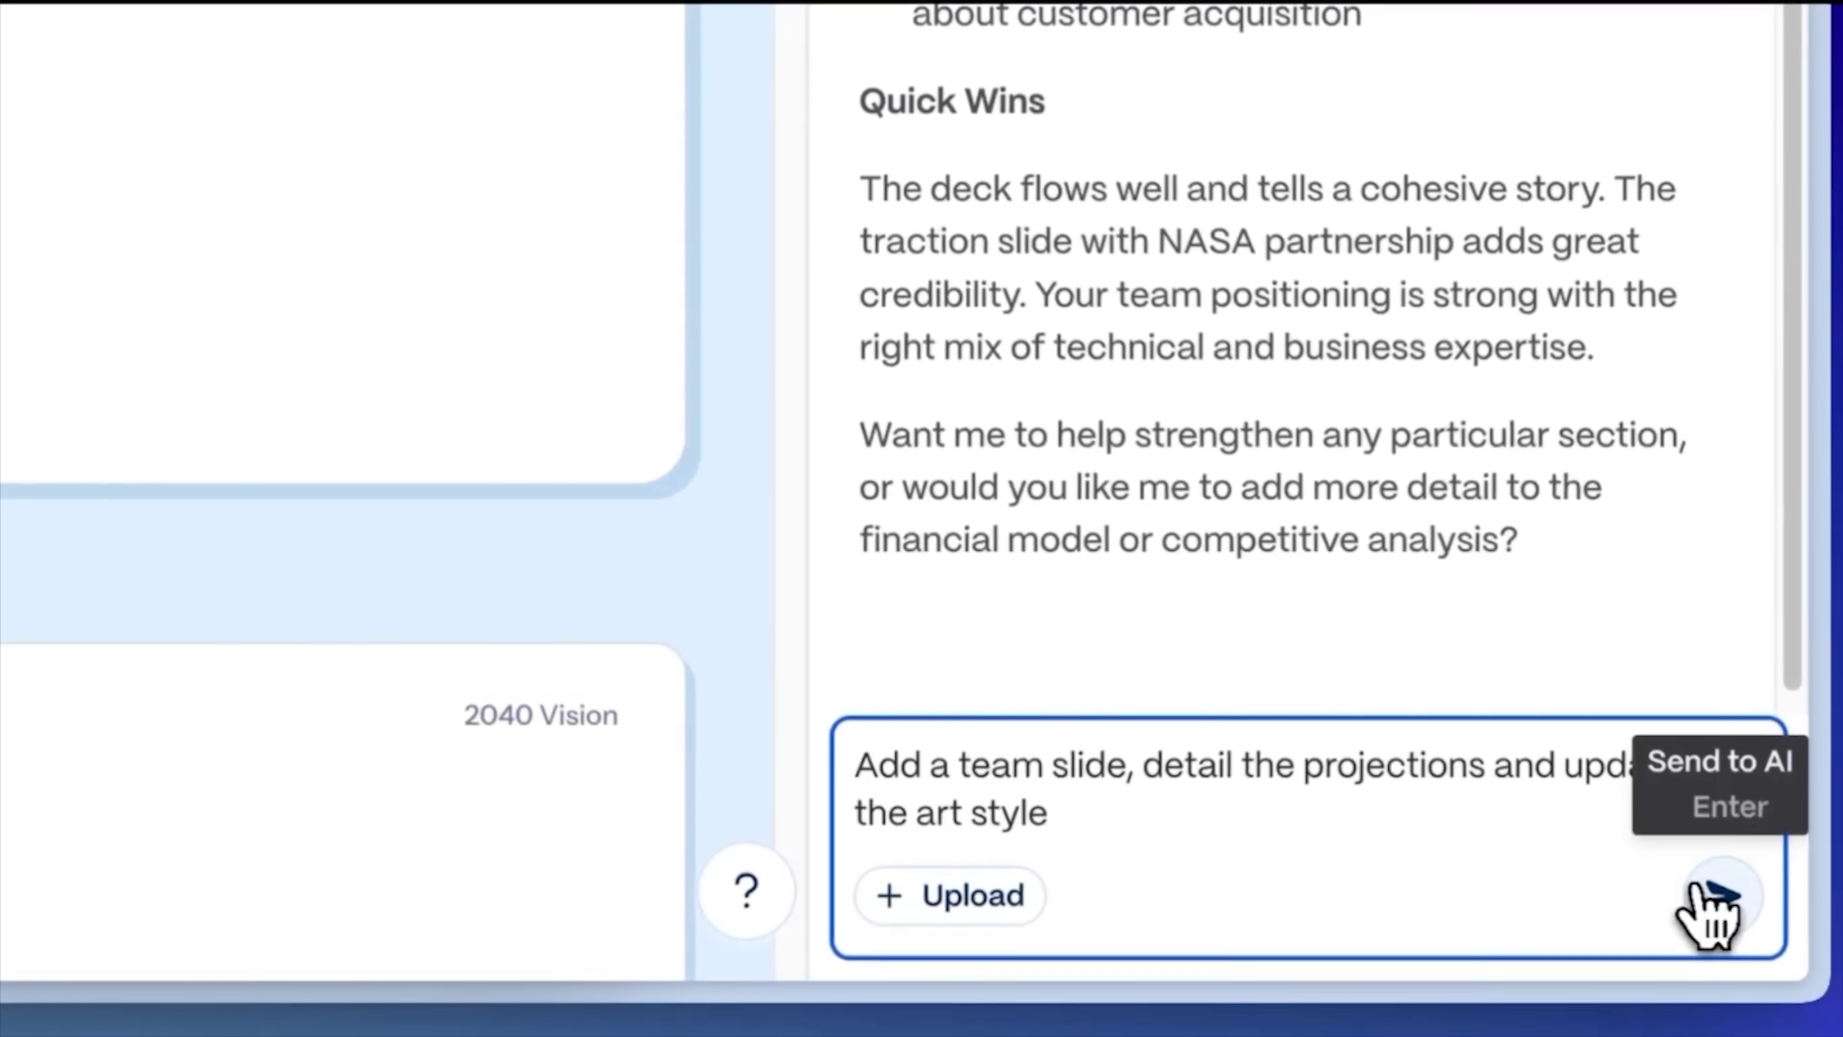
click(1702, 897)
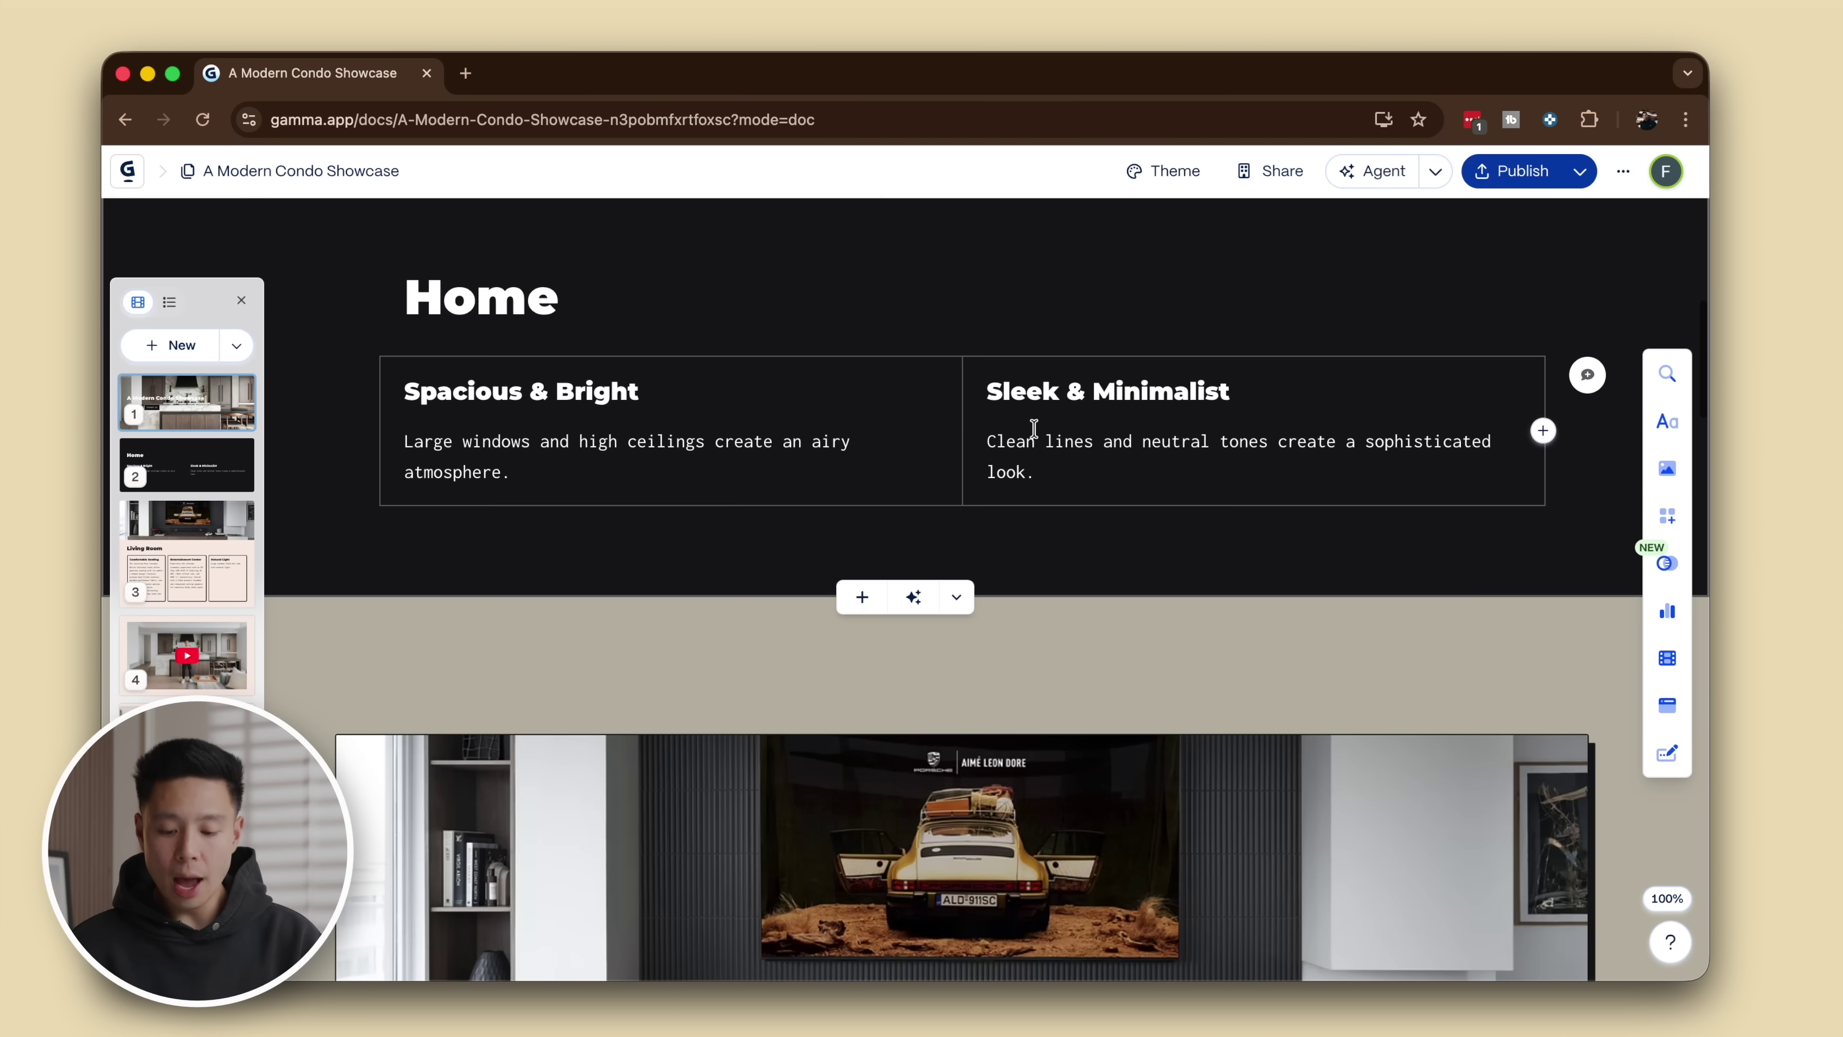
- Browse the Home and Living Room cards, then show the 'Introducing your AI editing partner' Agent dialog
scroll(1034, 428, down, 10)
scroll(1034, 428, up, 4)
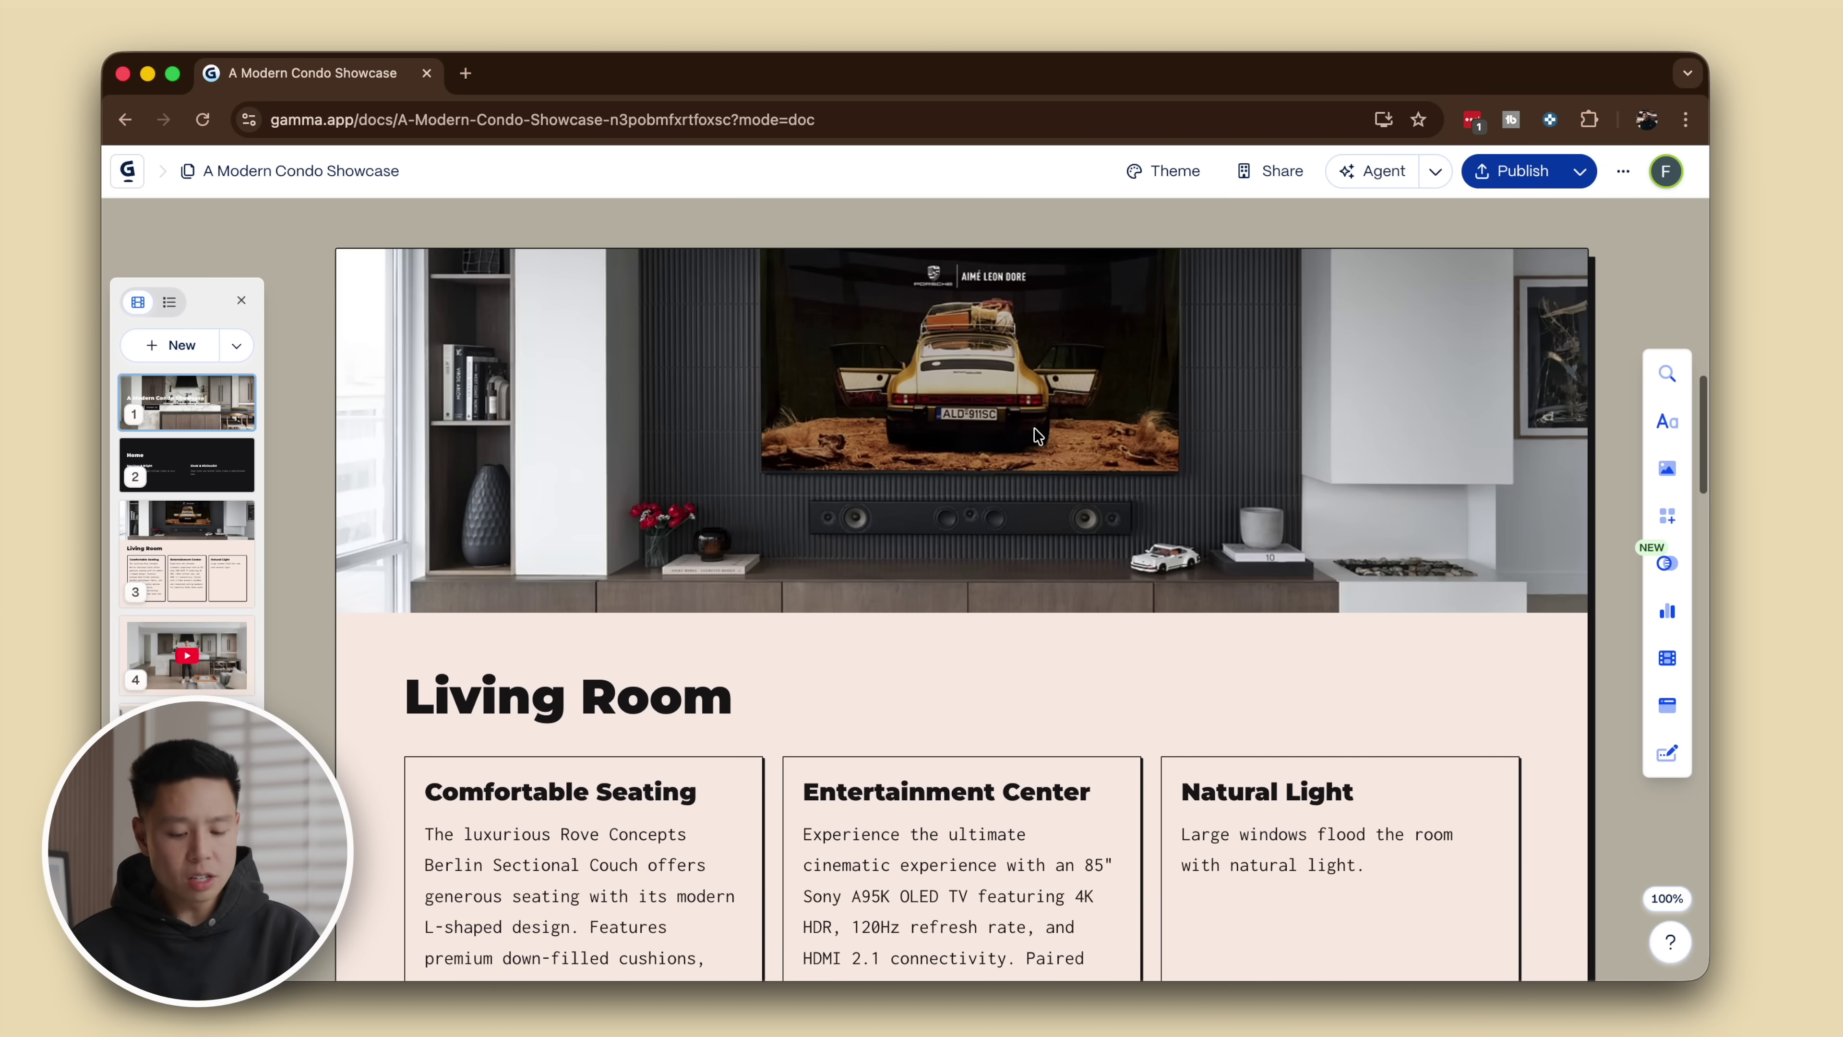
scroll(1033, 428, down, 12)
scroll(1034, 428, down, 11)
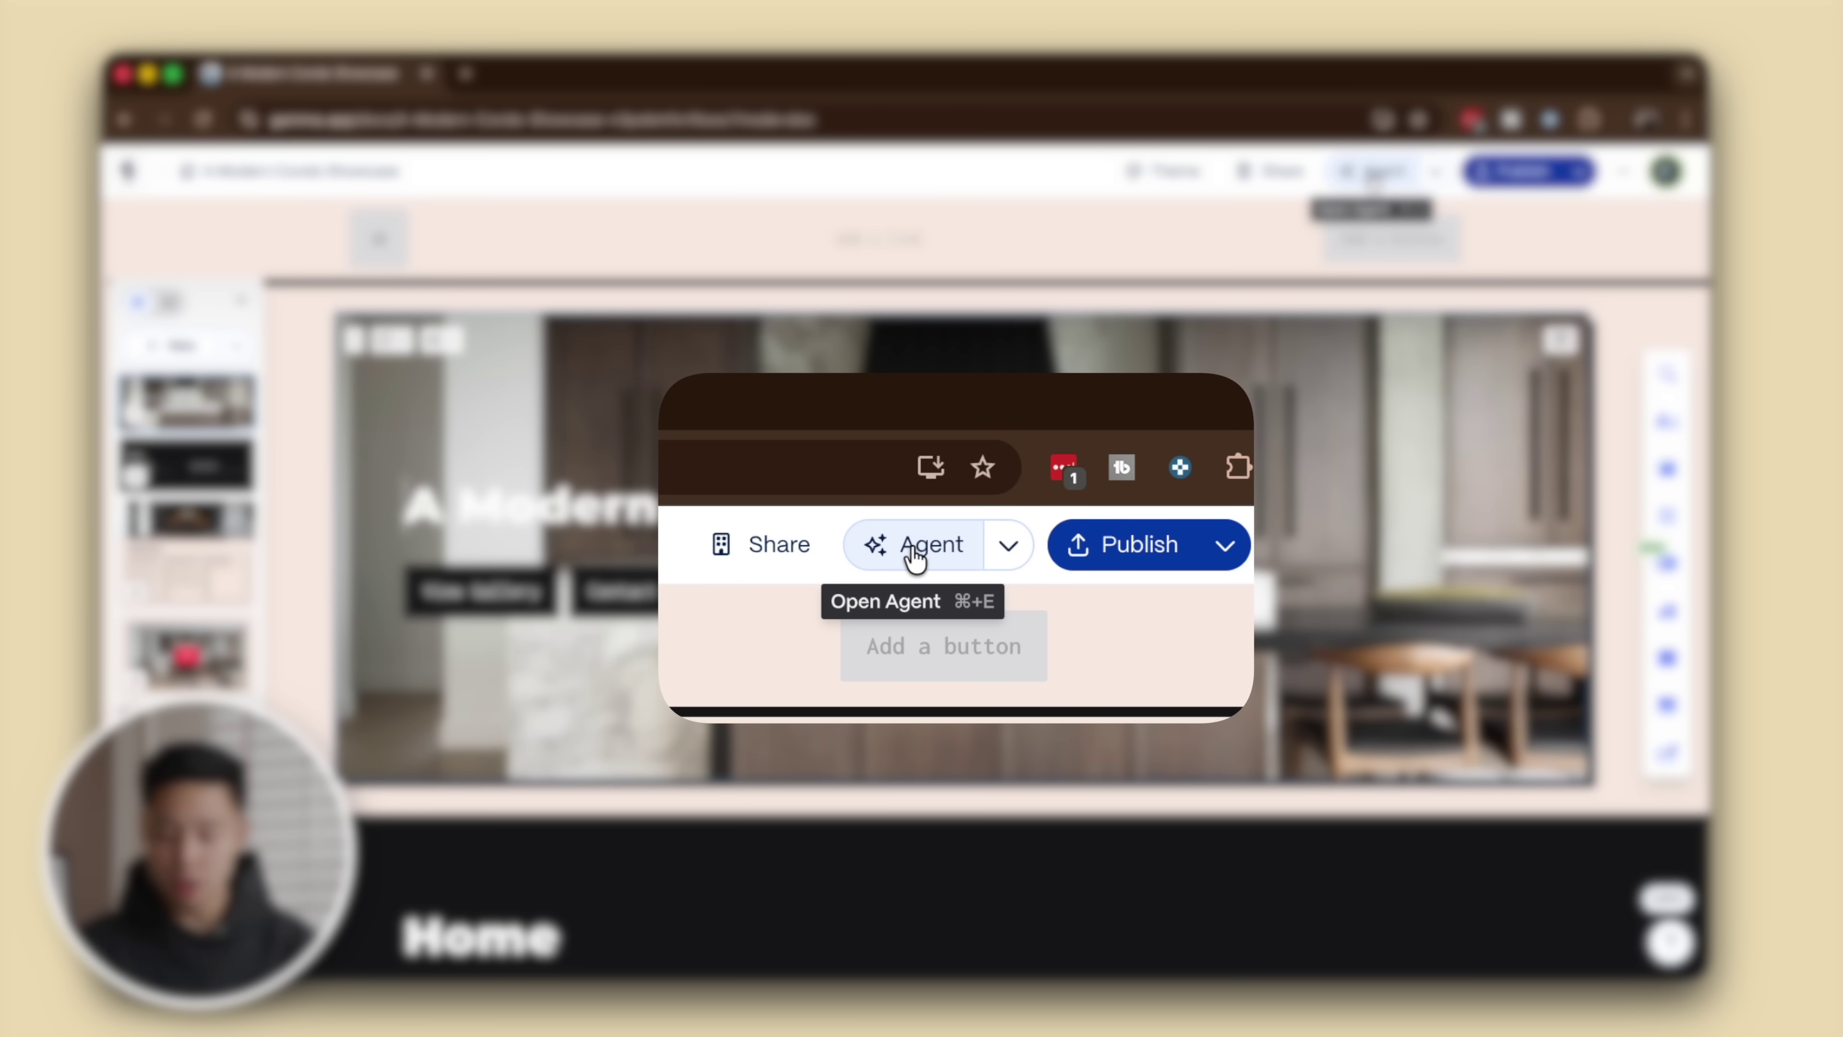
click(1369, 171)
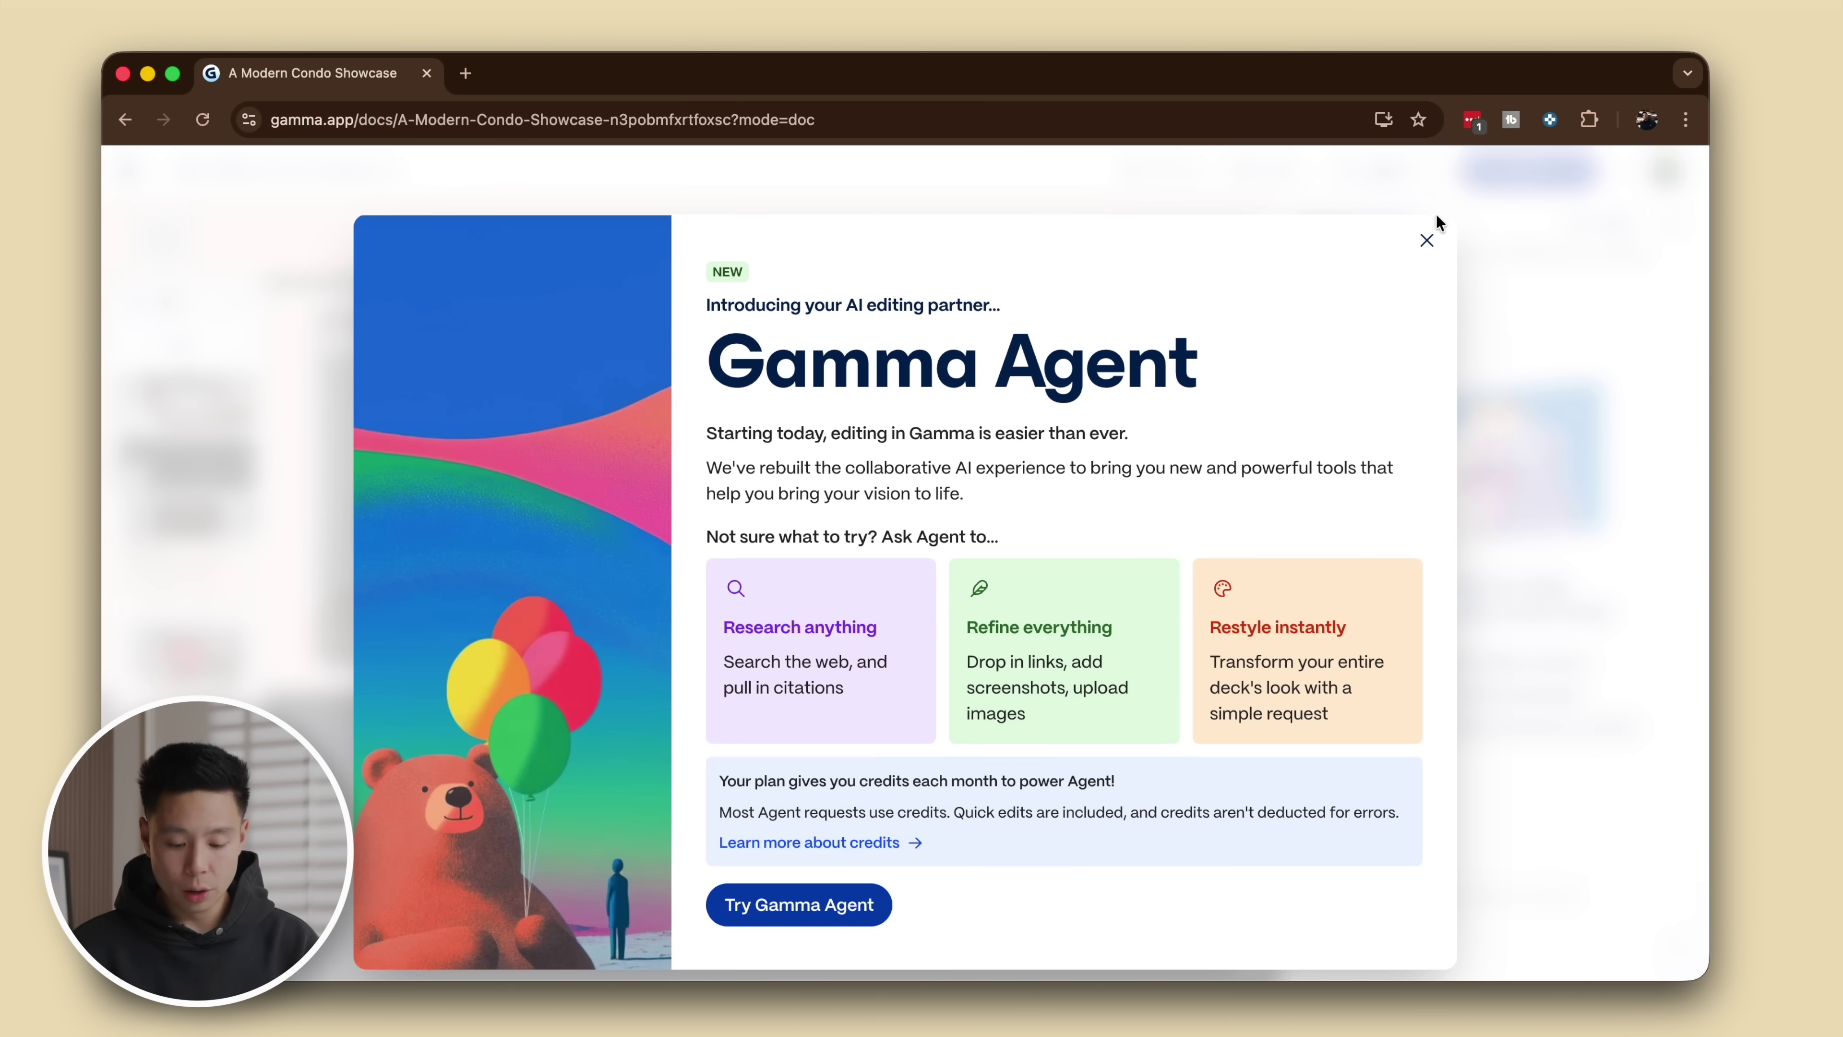
scroll(1288, 436, down, 2)
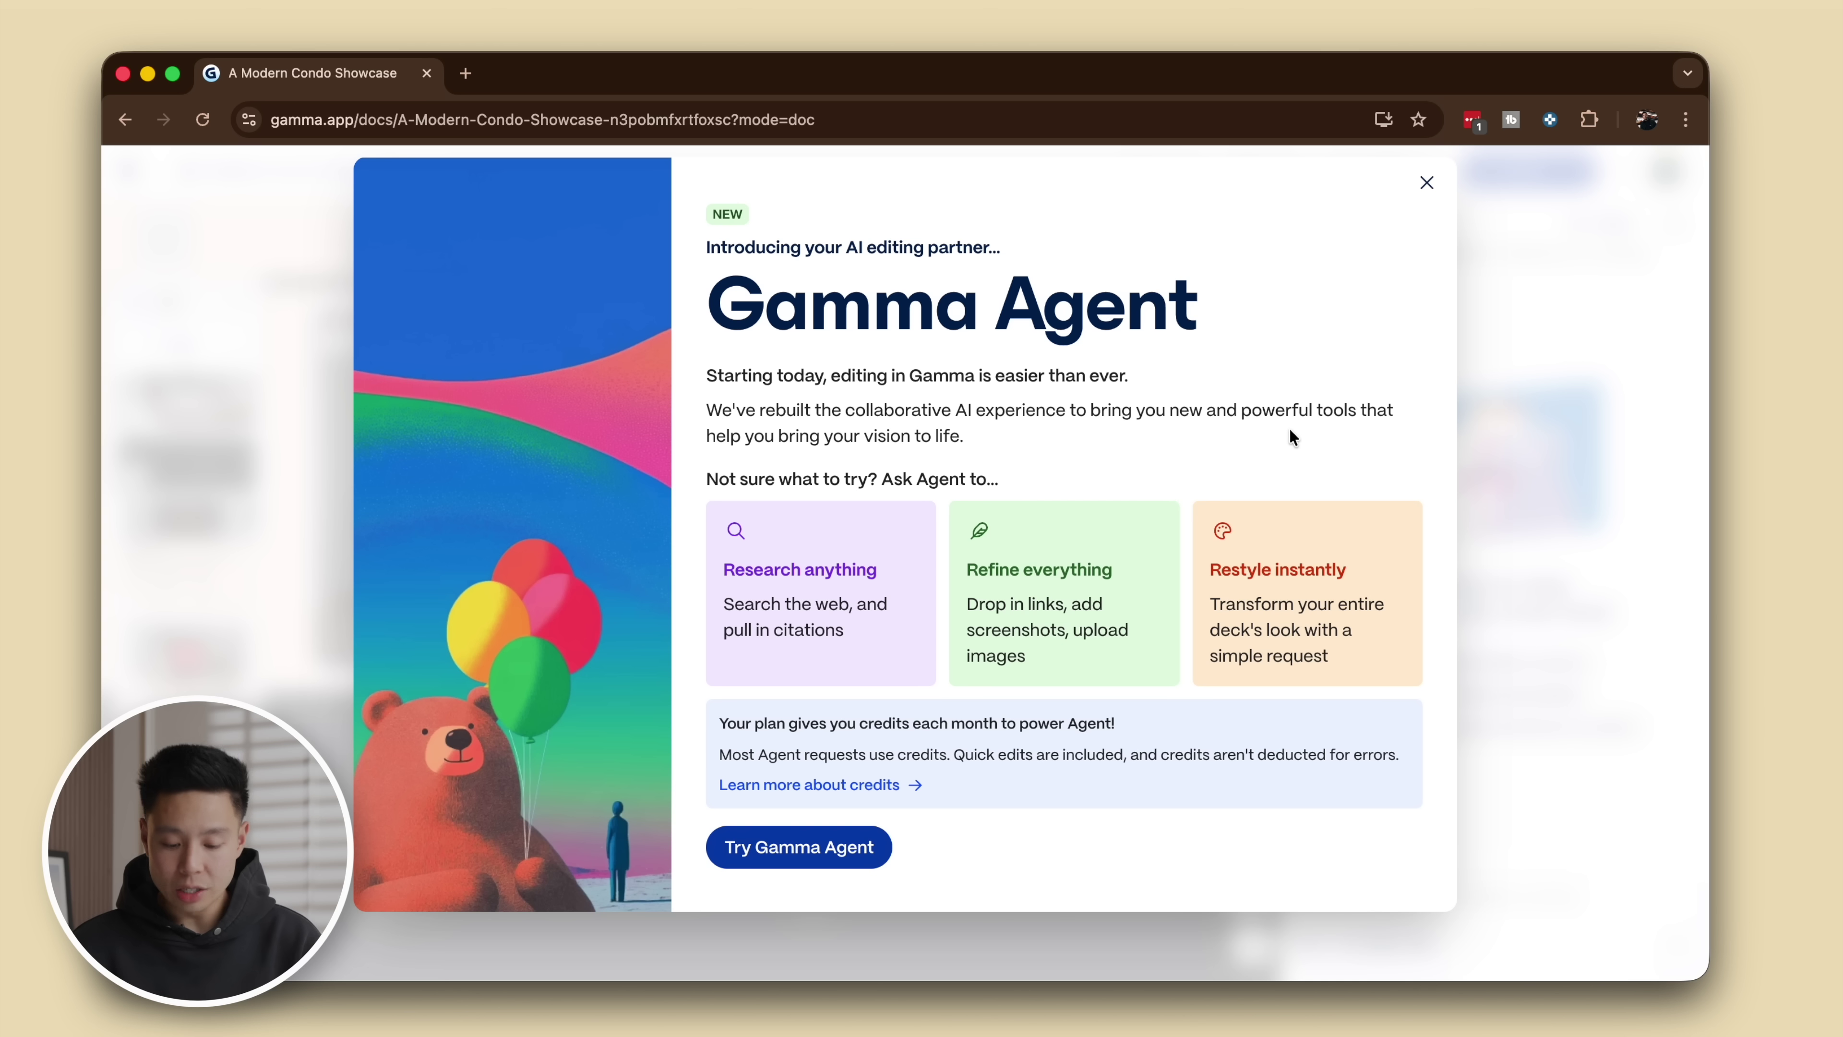
- Start Gamma Agent and choose 'Recommend a theme based on my content', applying Howlite
click(803, 853)
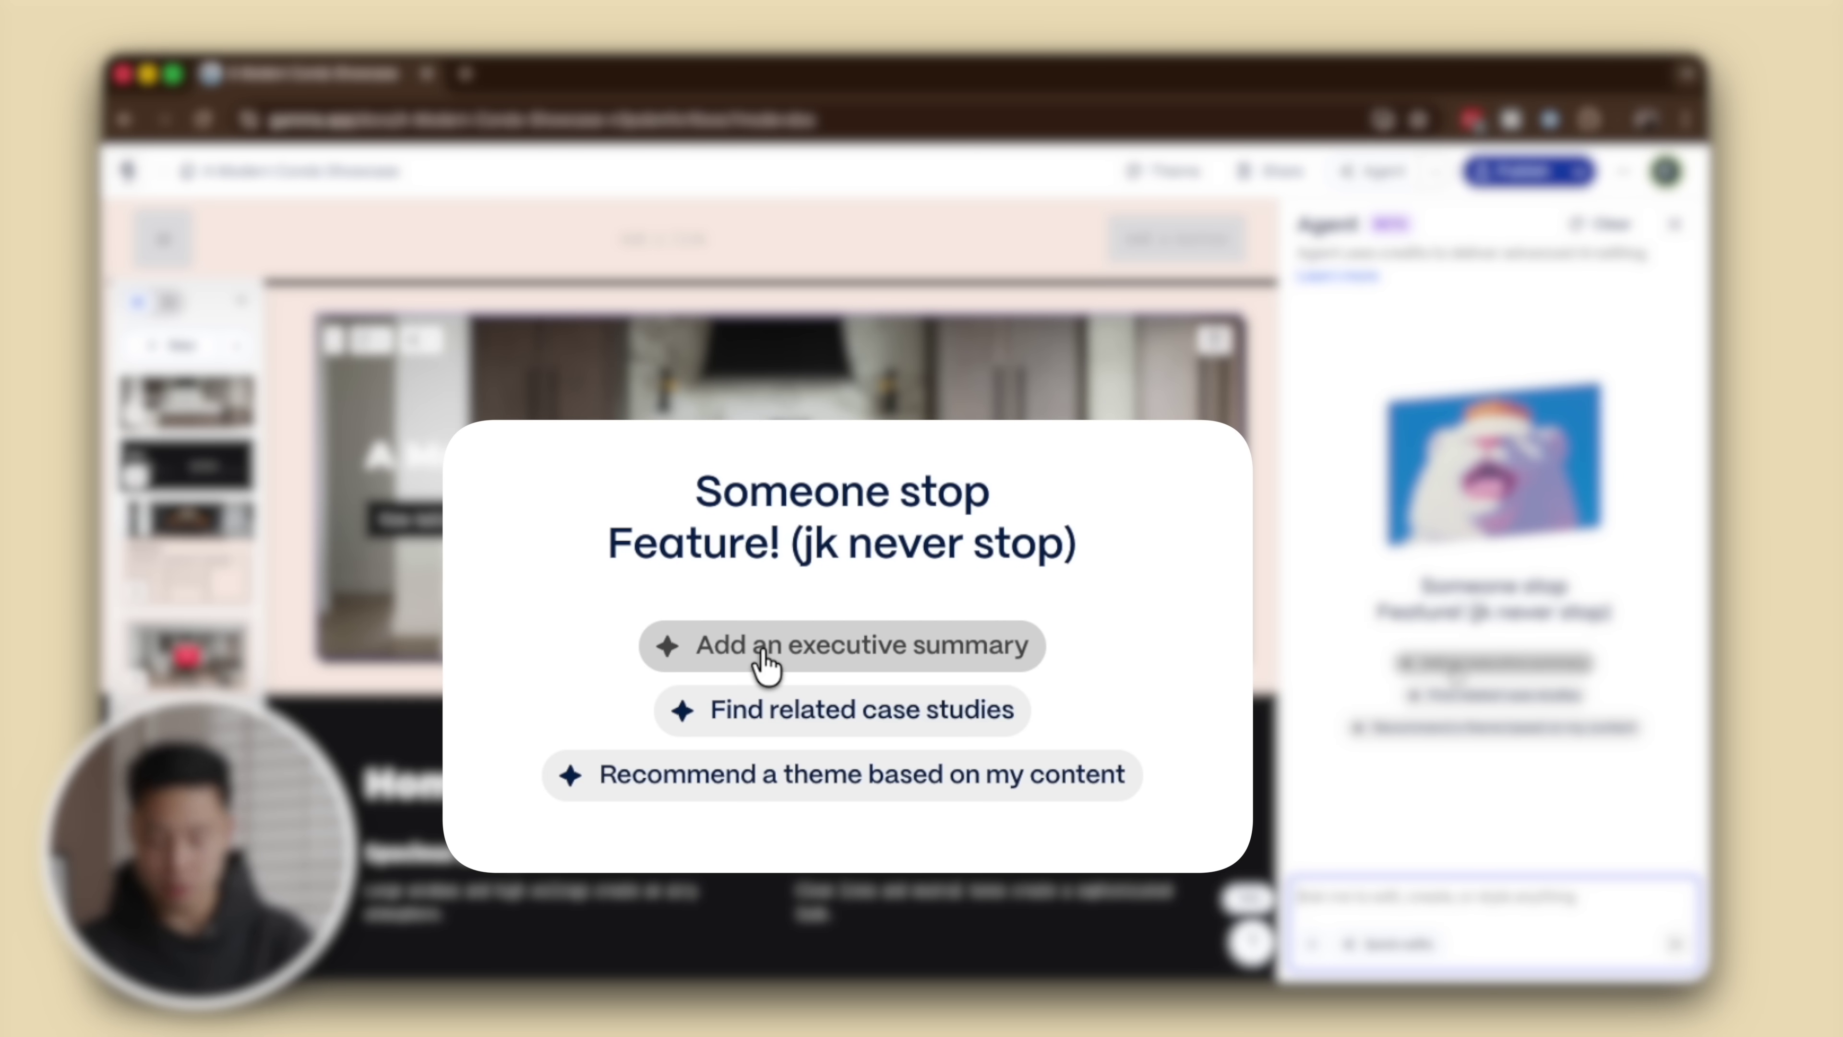
click(1455, 727)
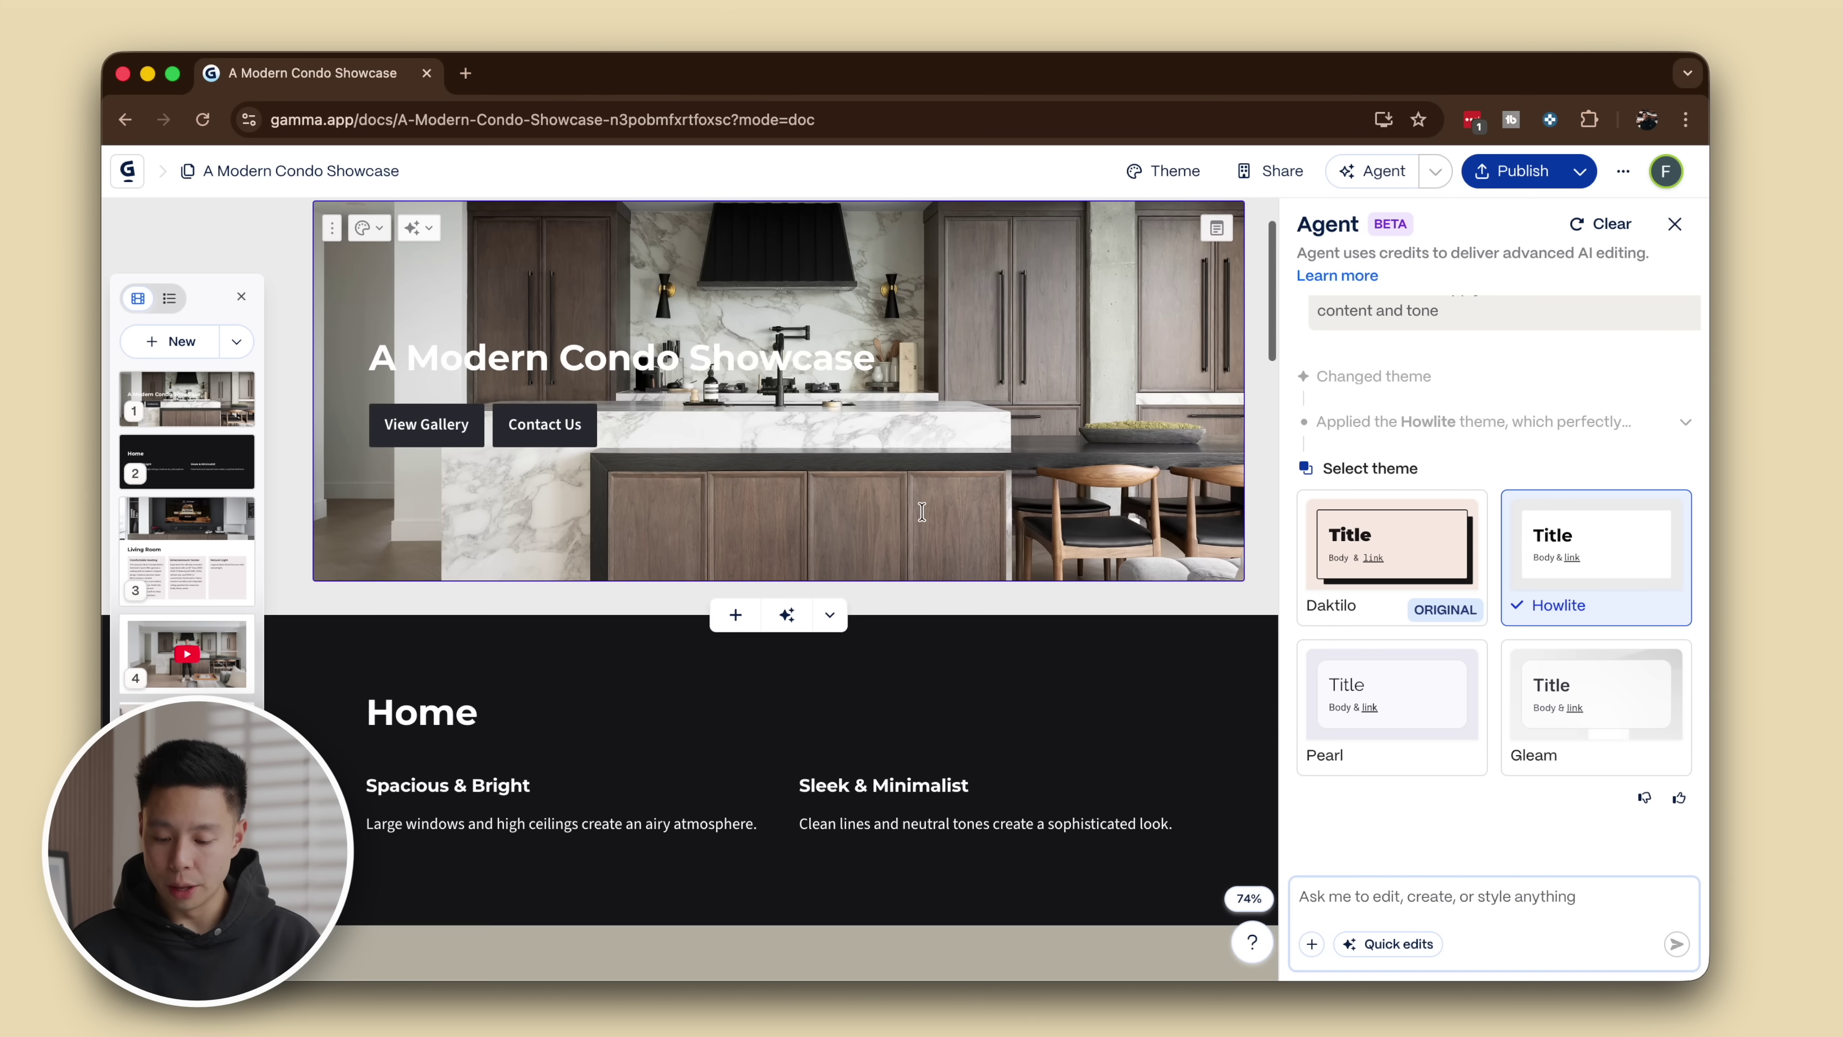
- Preview the original Daktilo theme, then switch the deck back to Howlite
click(1369, 577)
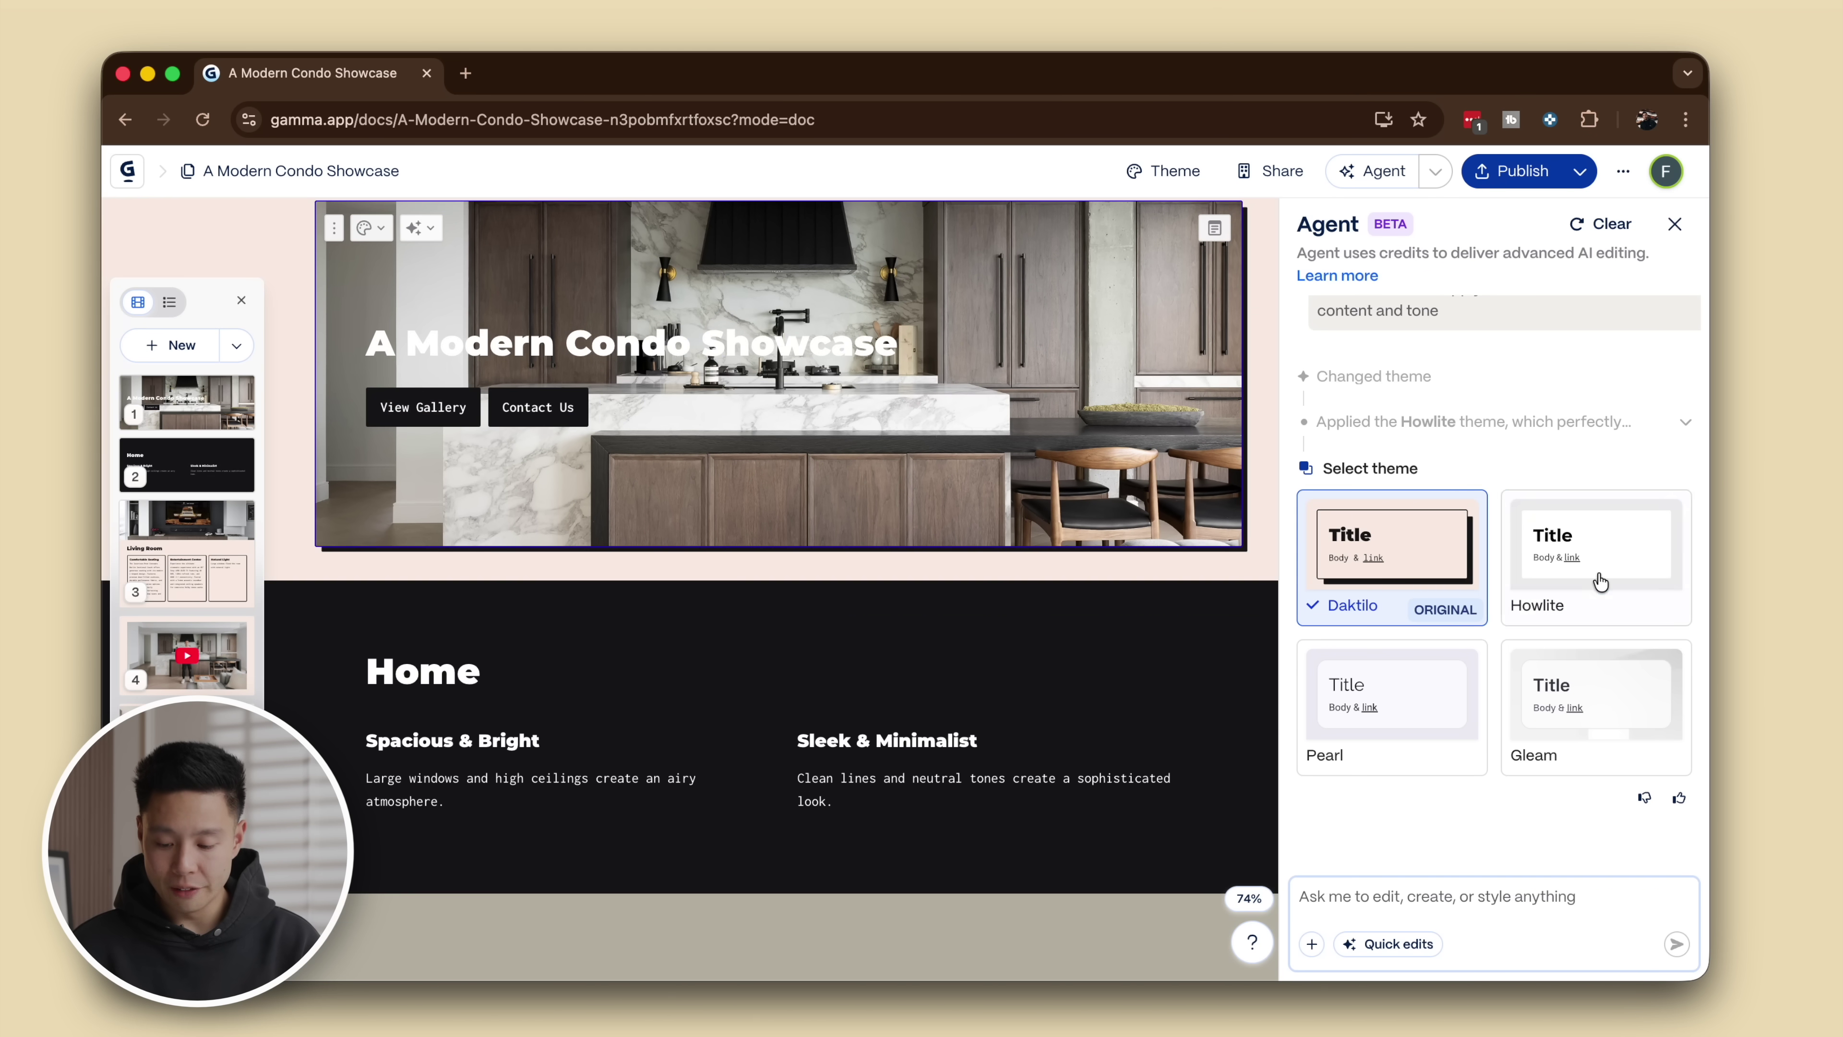
click(1633, 579)
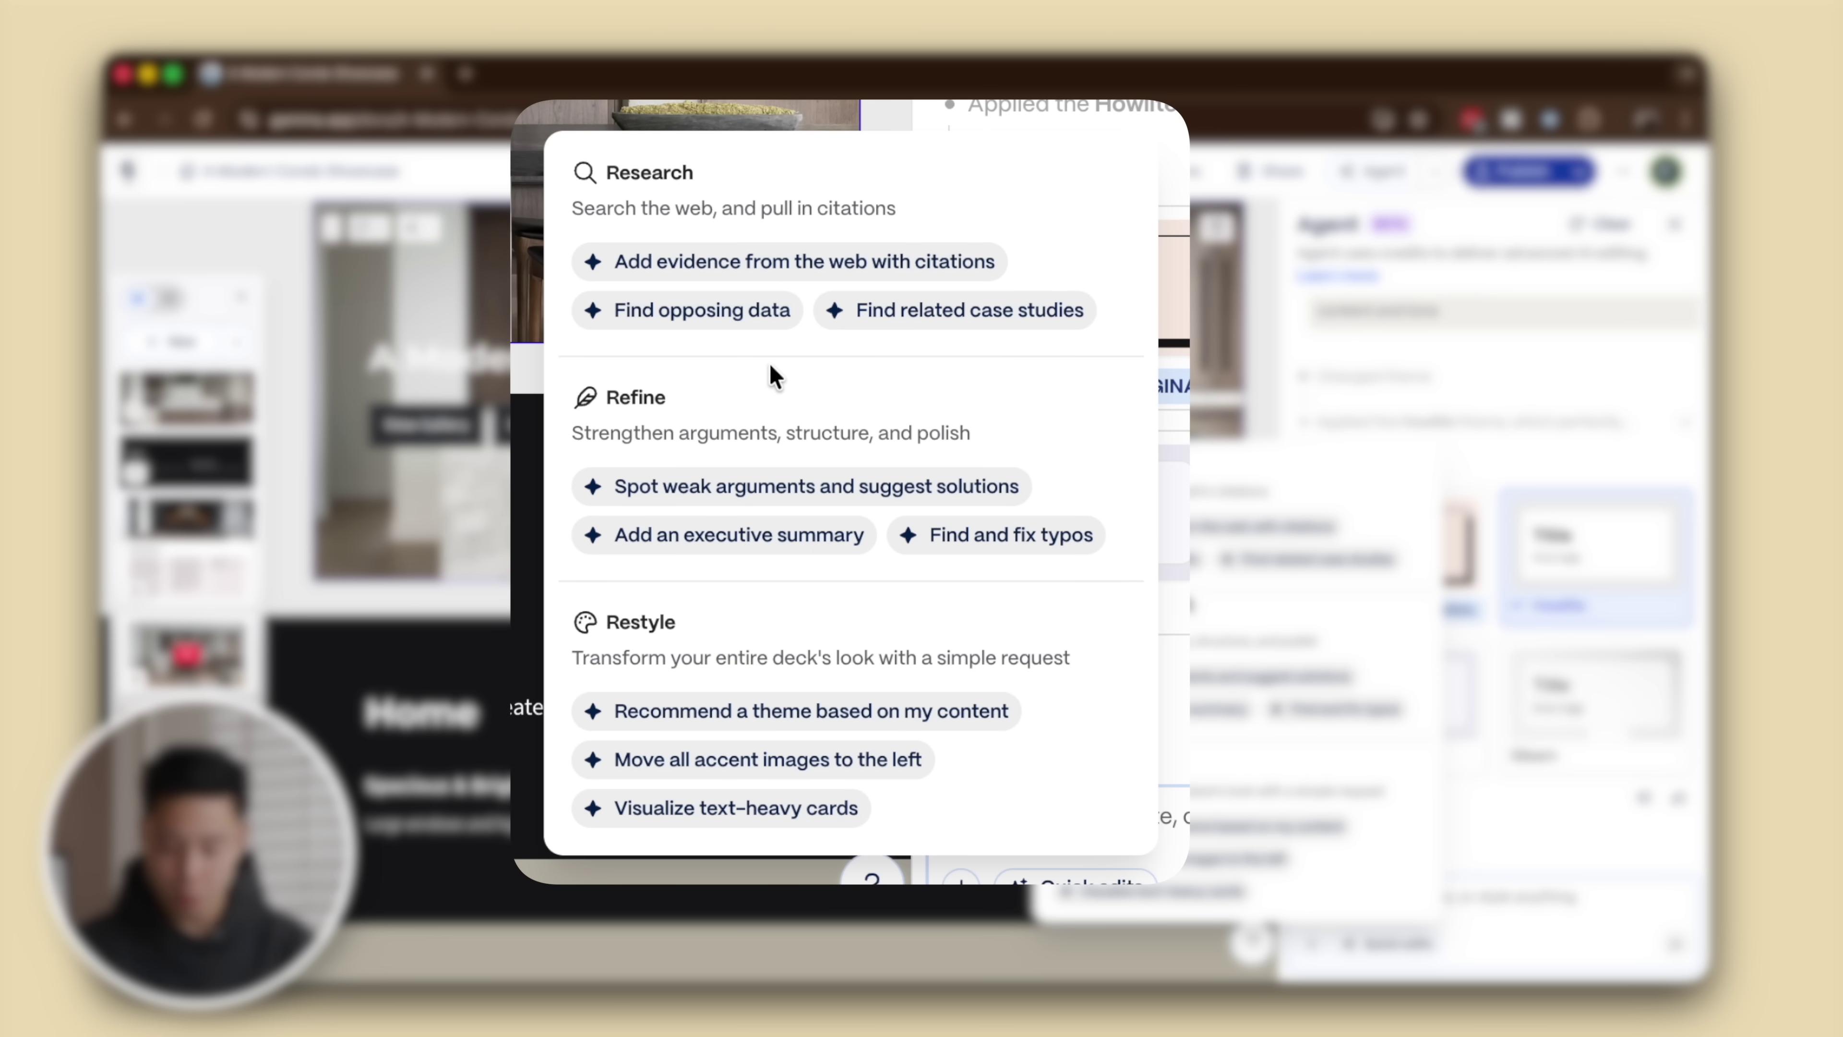
- Have the agent spot weak arguments, then send 'add context to the luxury claims'
click(1174, 678)
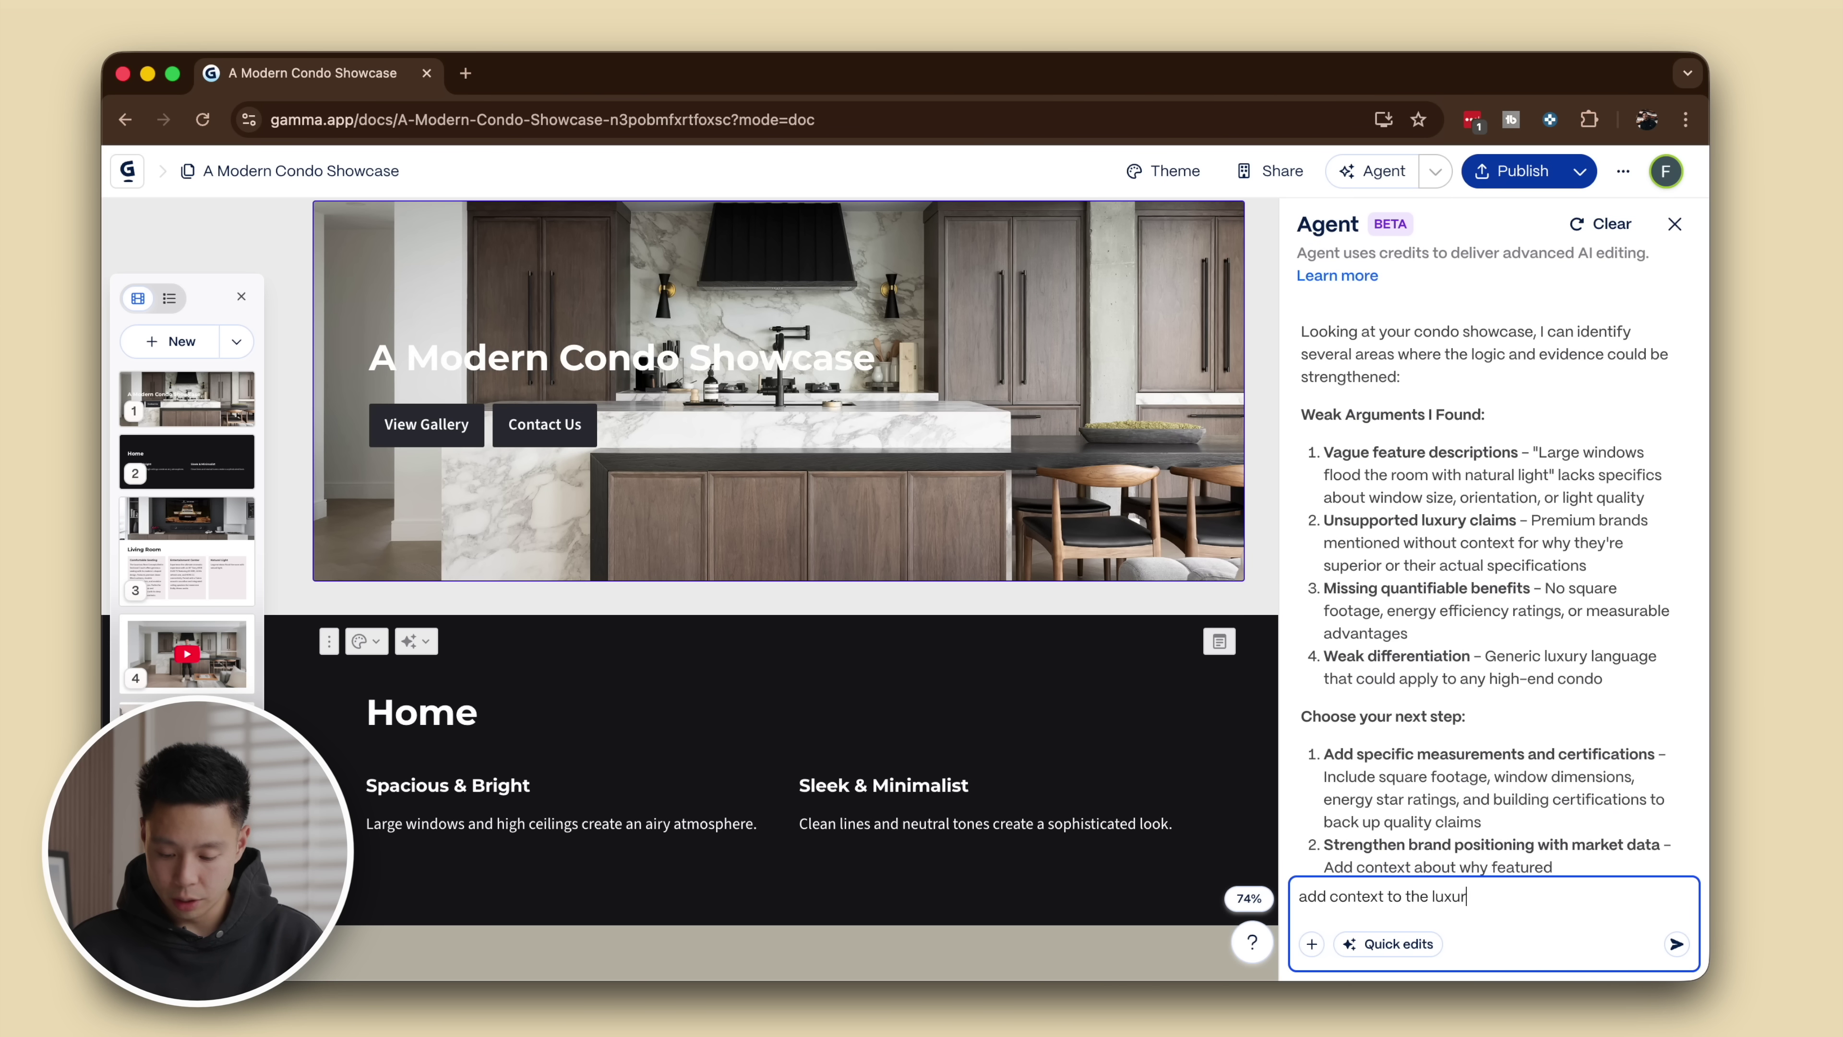
text(dd context to the luxury claims)
key(Return)
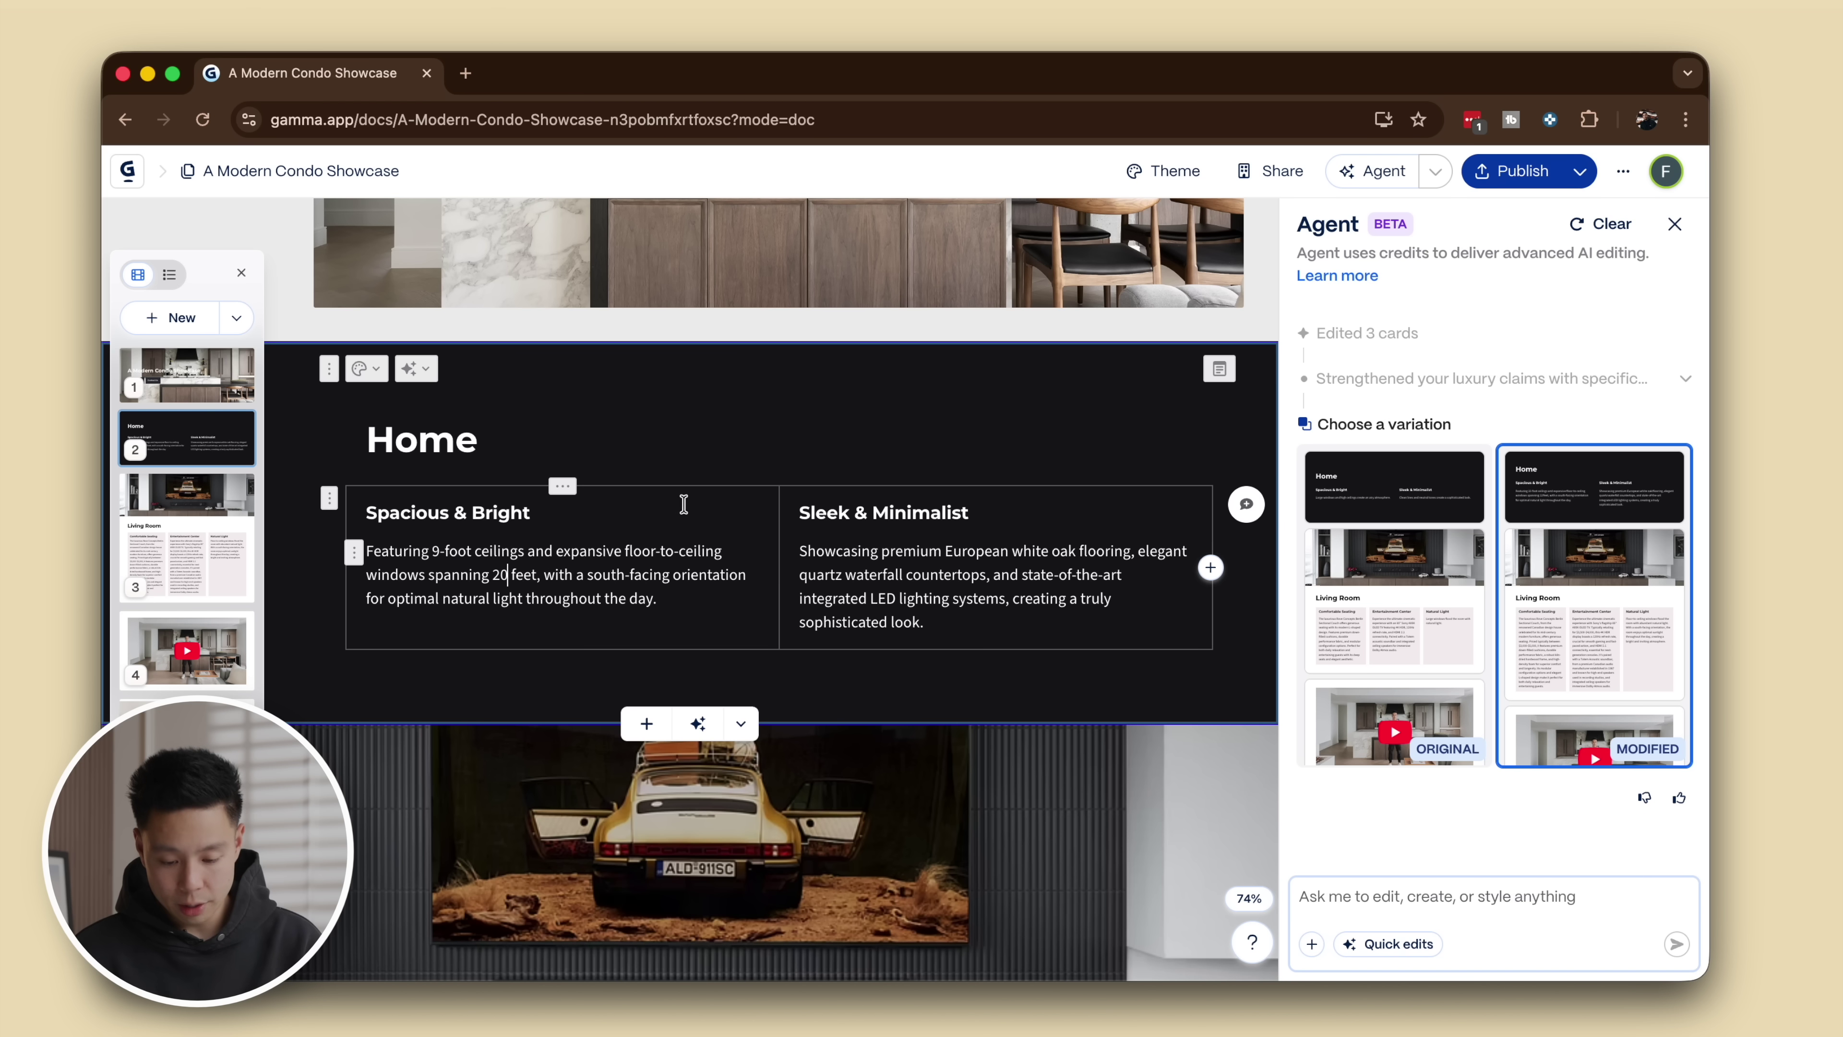
scroll(899, 745, down, 5)
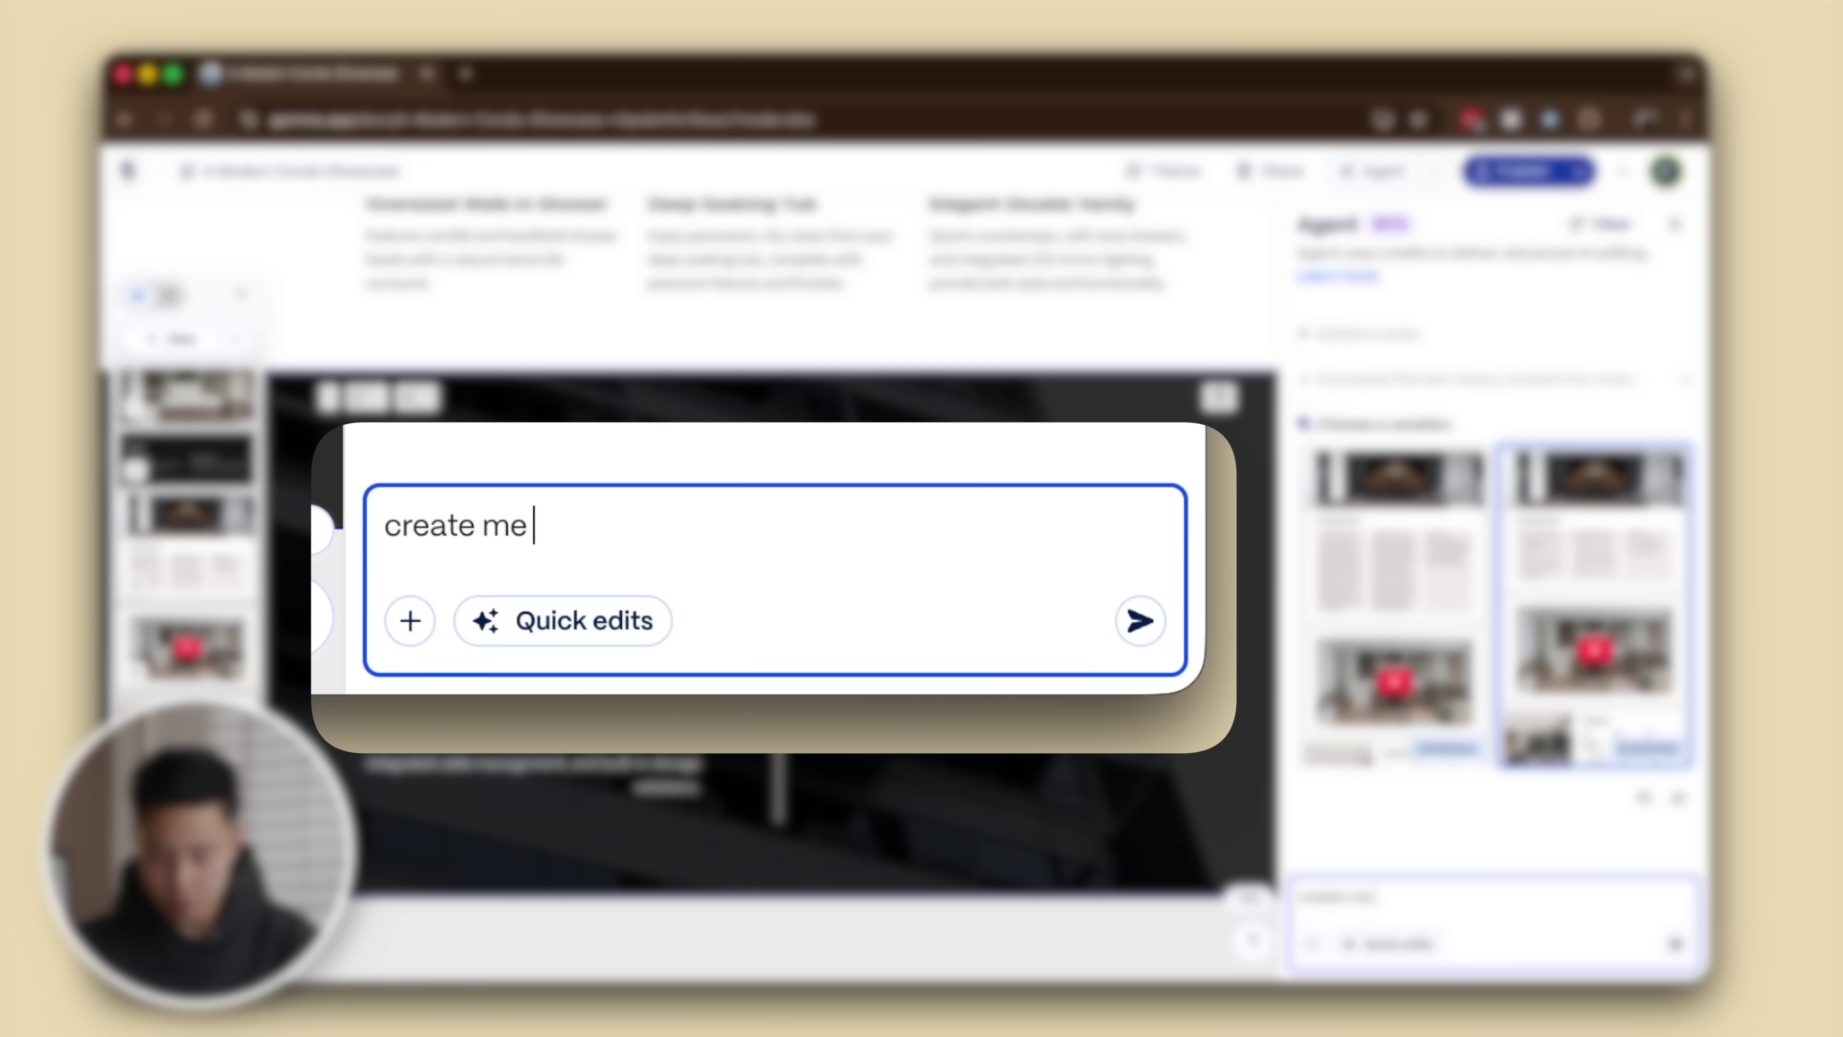
- Type the Agent prompt 'create me a page with an interior design material deck…'
text(th an inte)
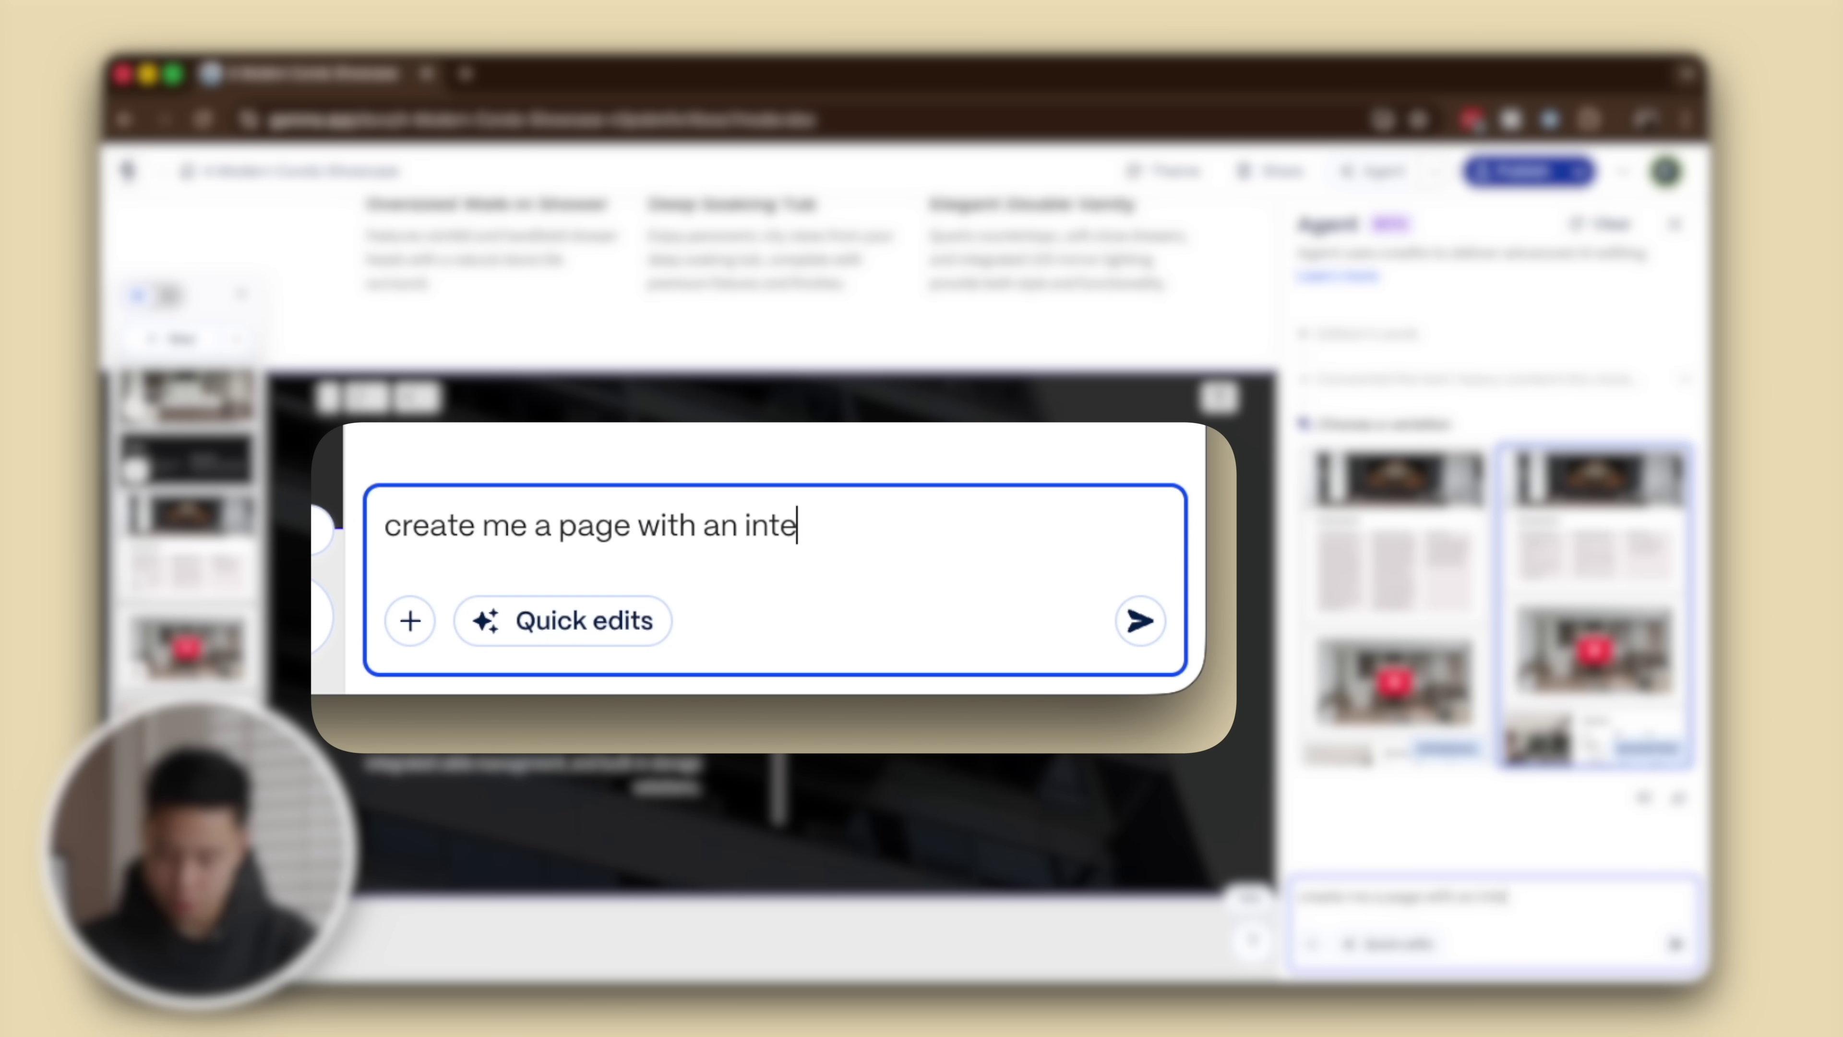
text(rior design materia)
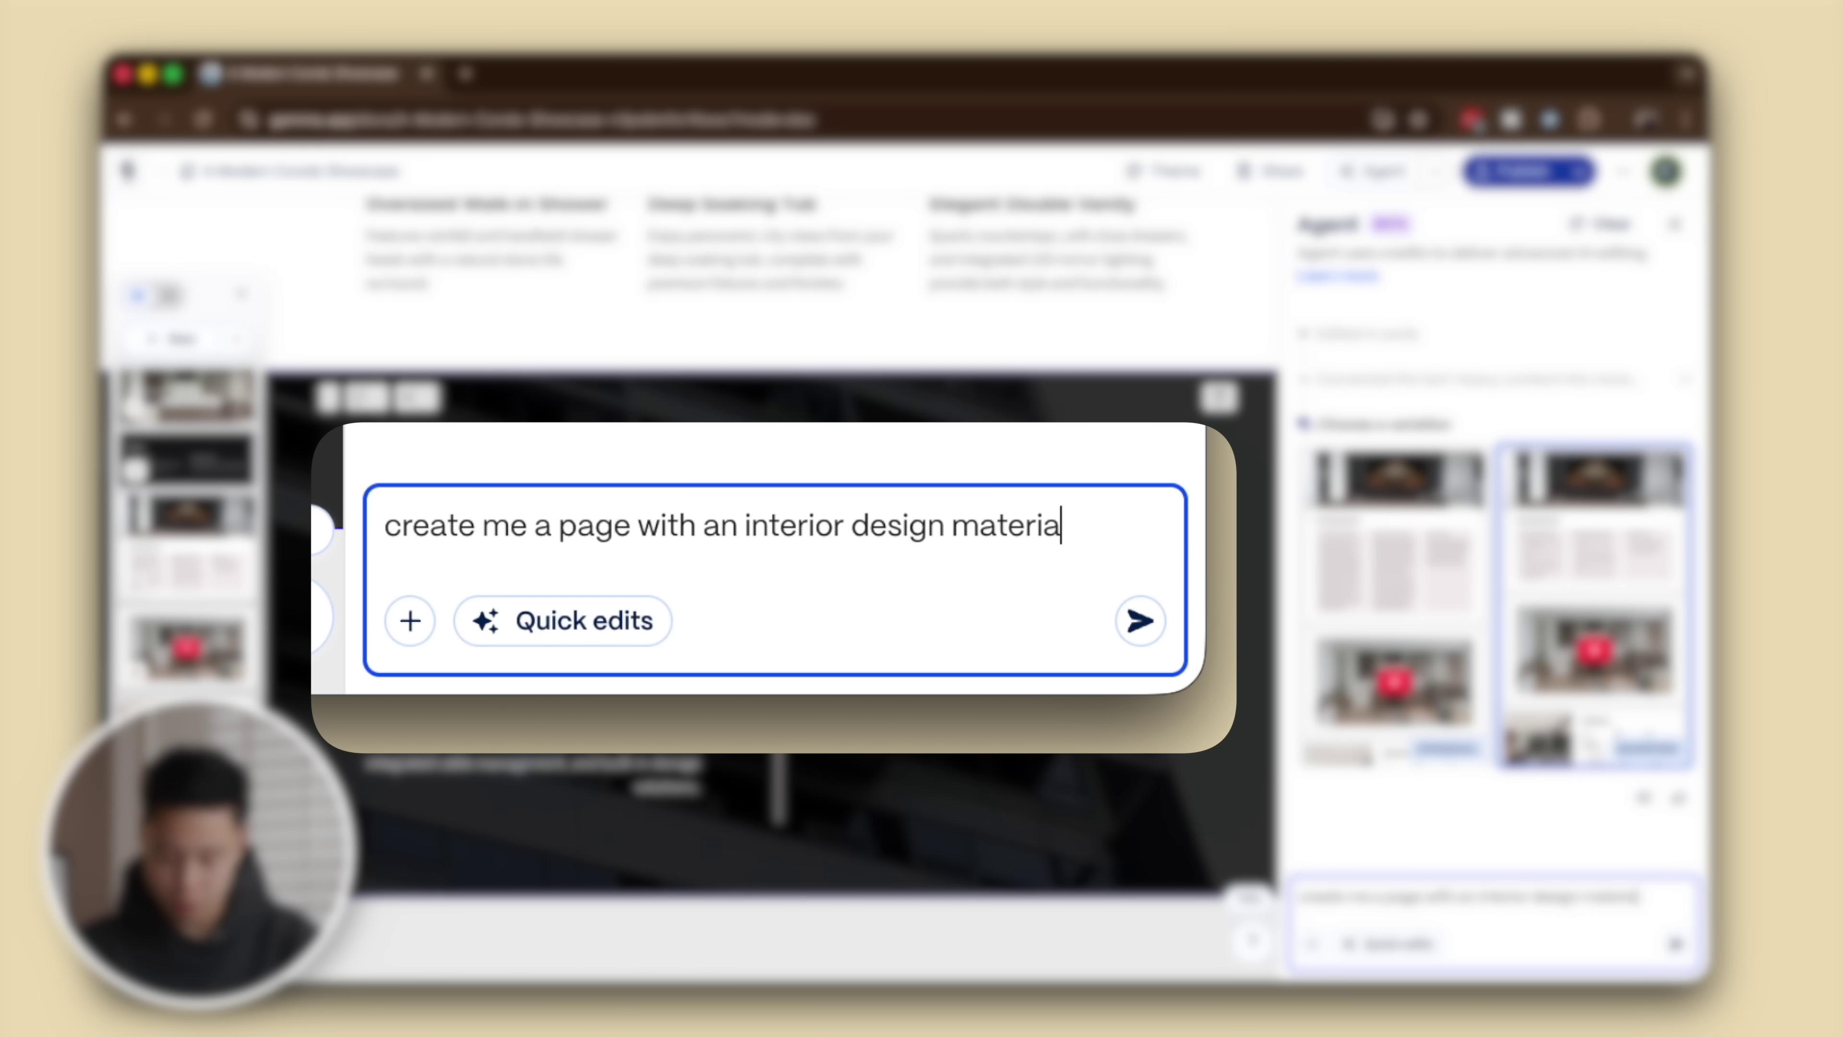
text(l deck that showcases the choice of finishes in)
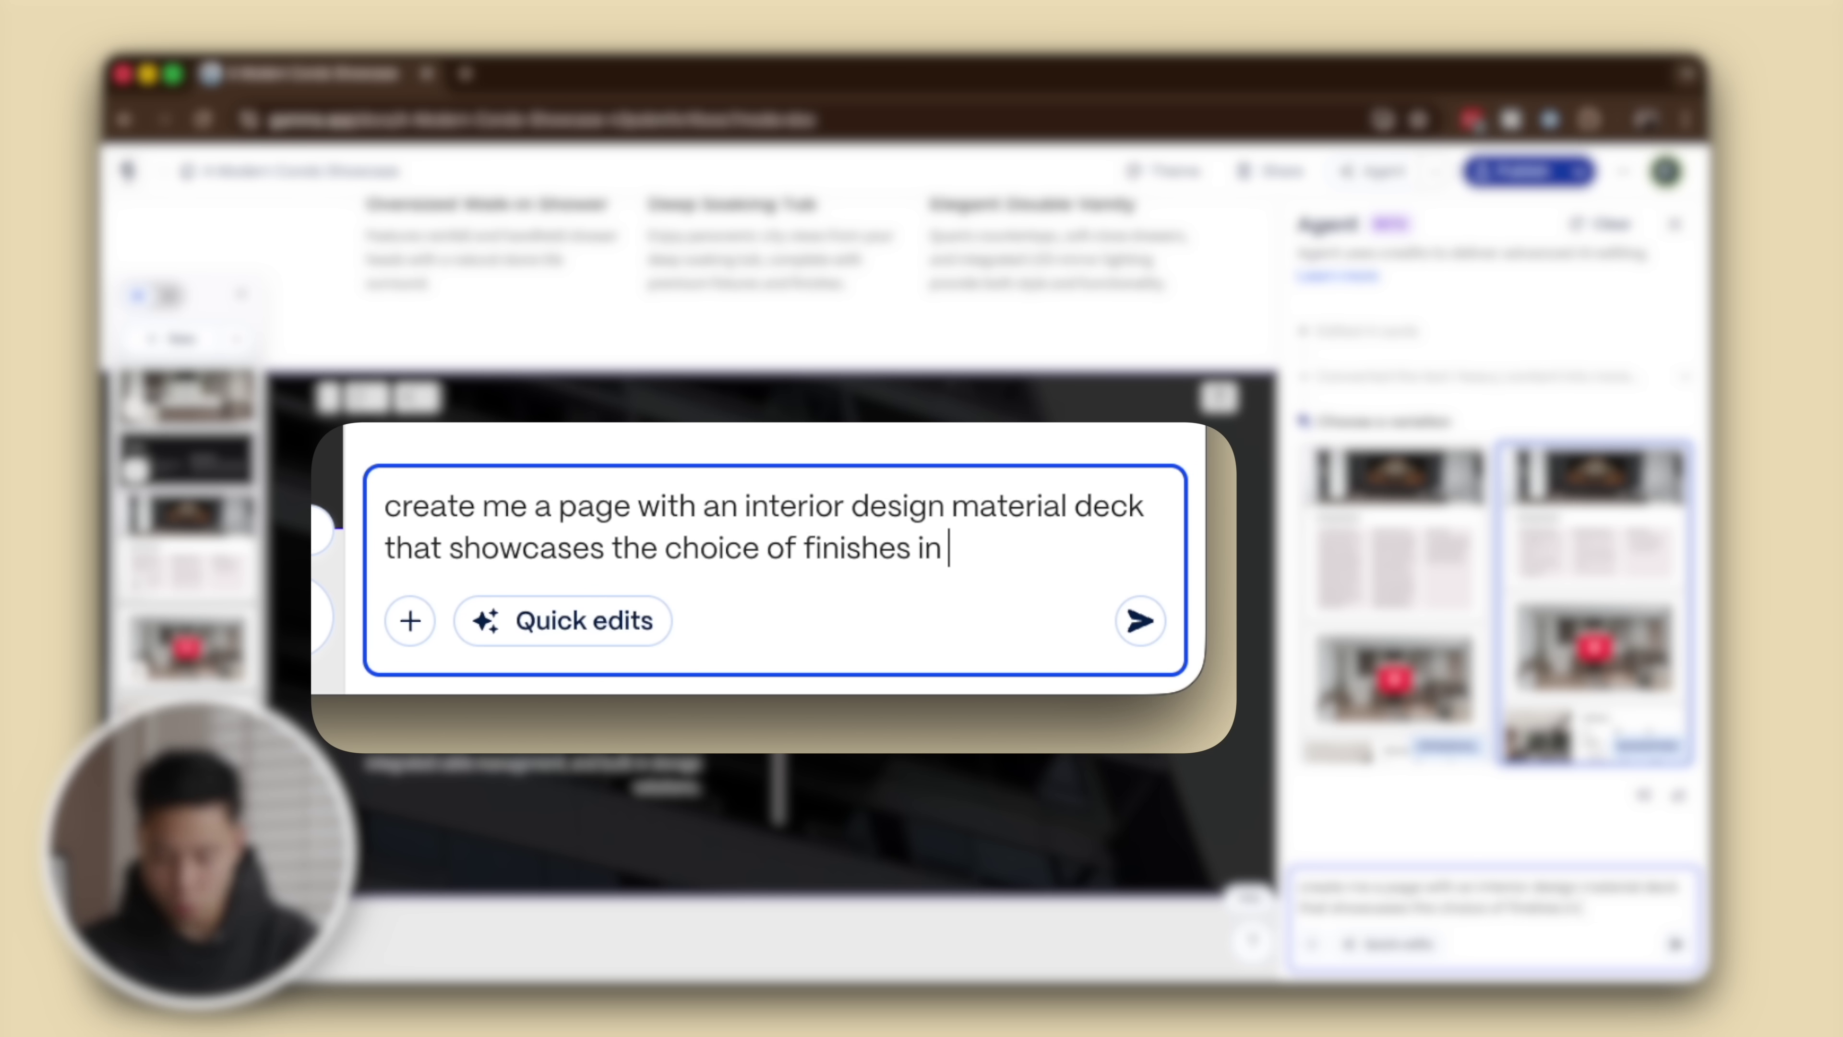
- Finish the materials-page prompt with 'the start!', then select 'Elegant' in the new card's Hardware text
text(the start)
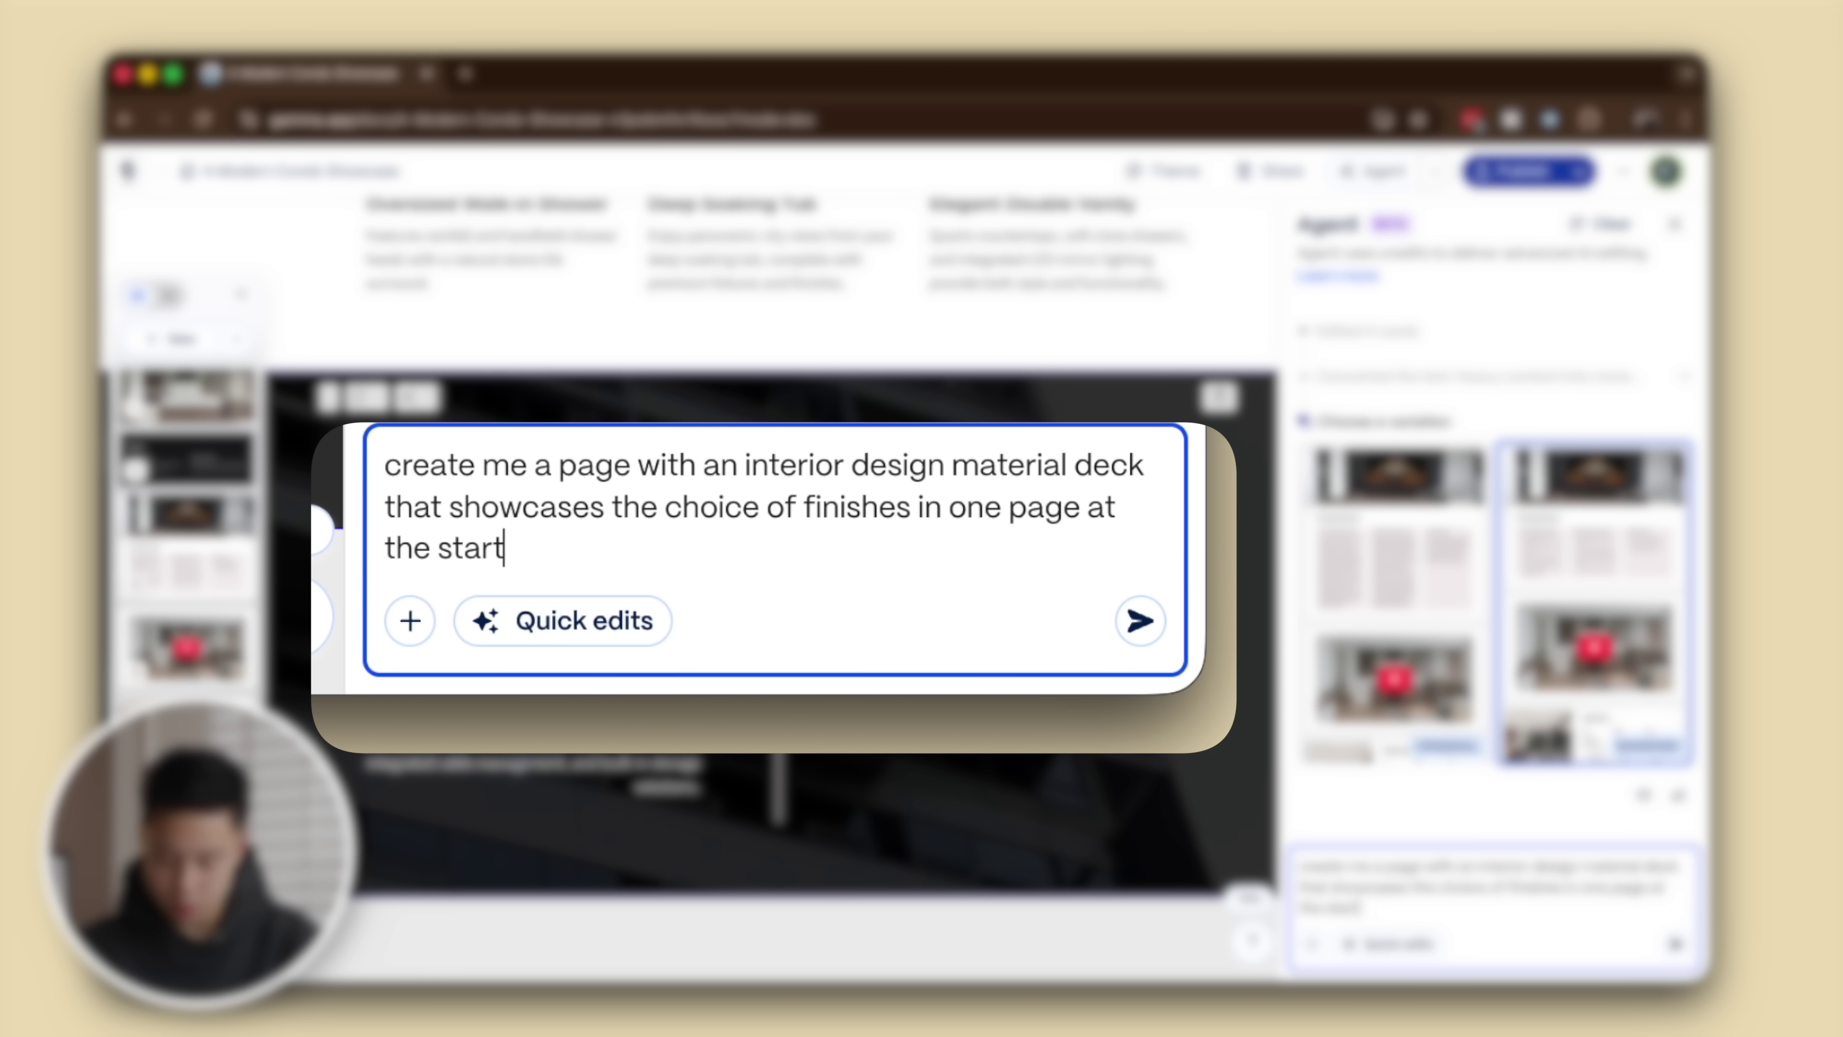
text(!)
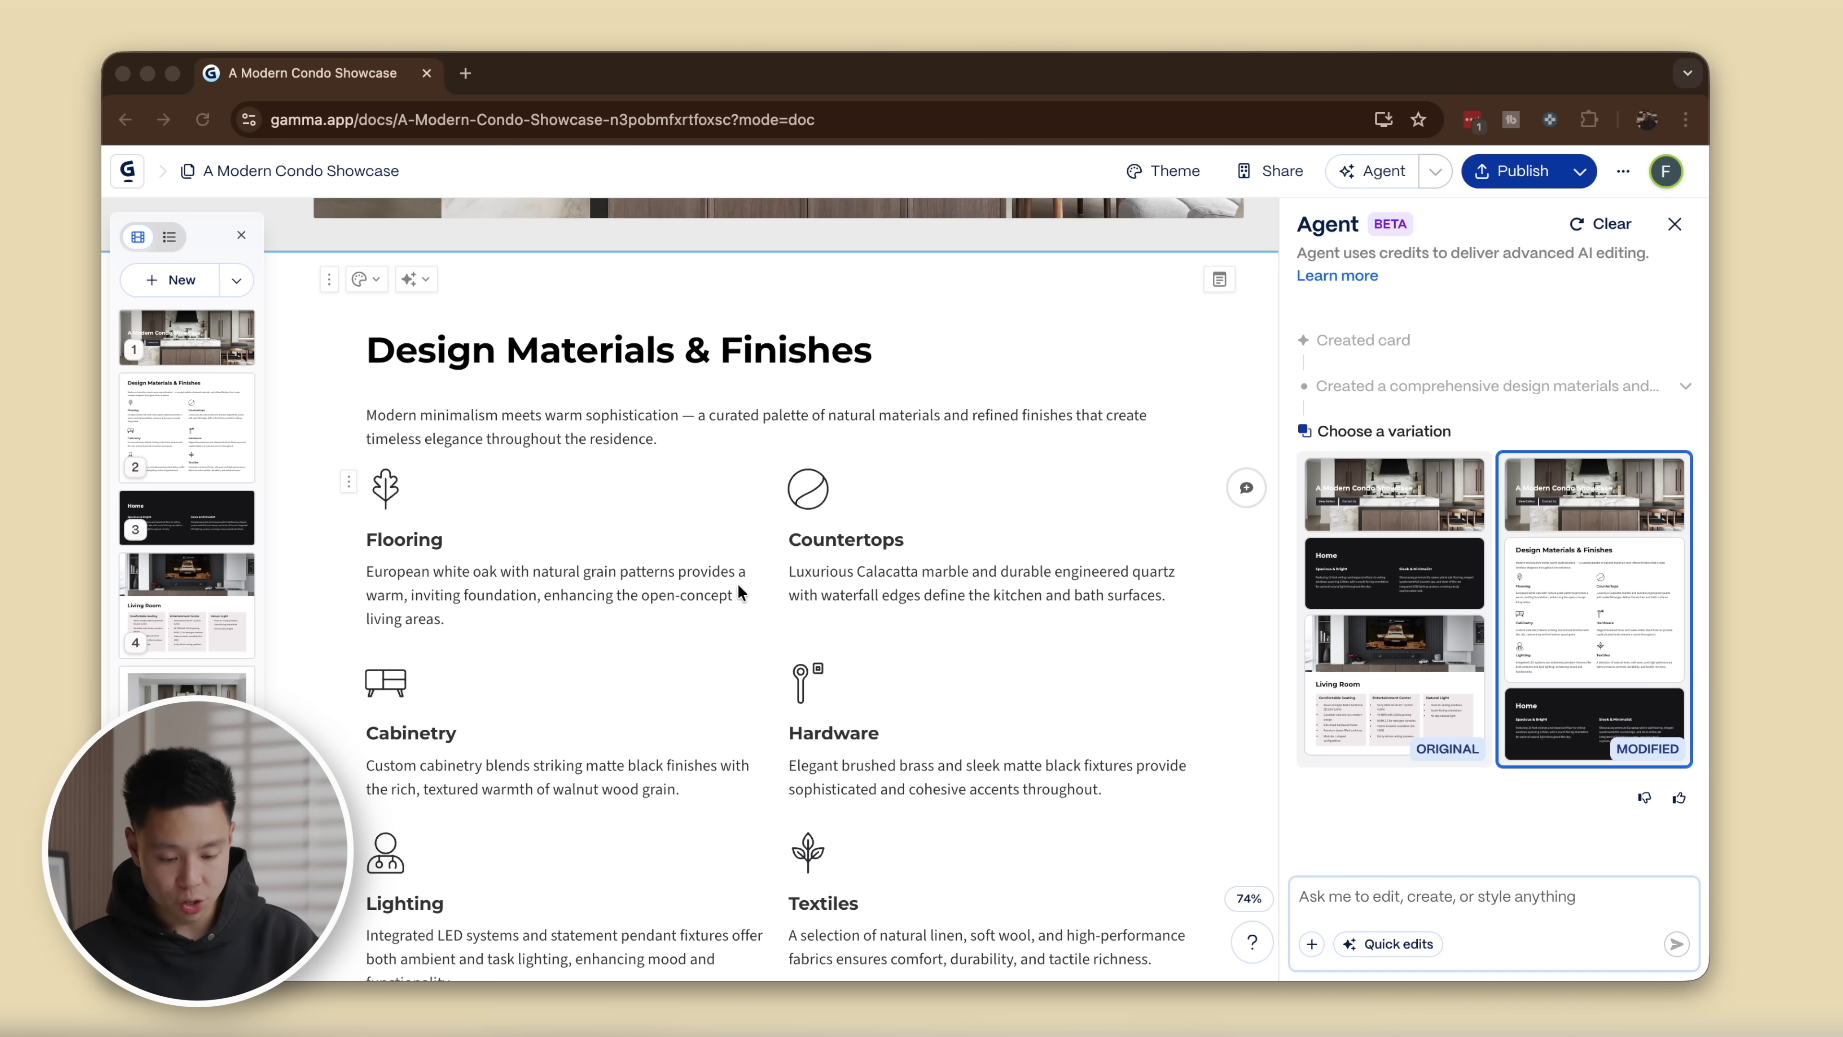
click(474, 581)
scroll(473, 581, down, 2)
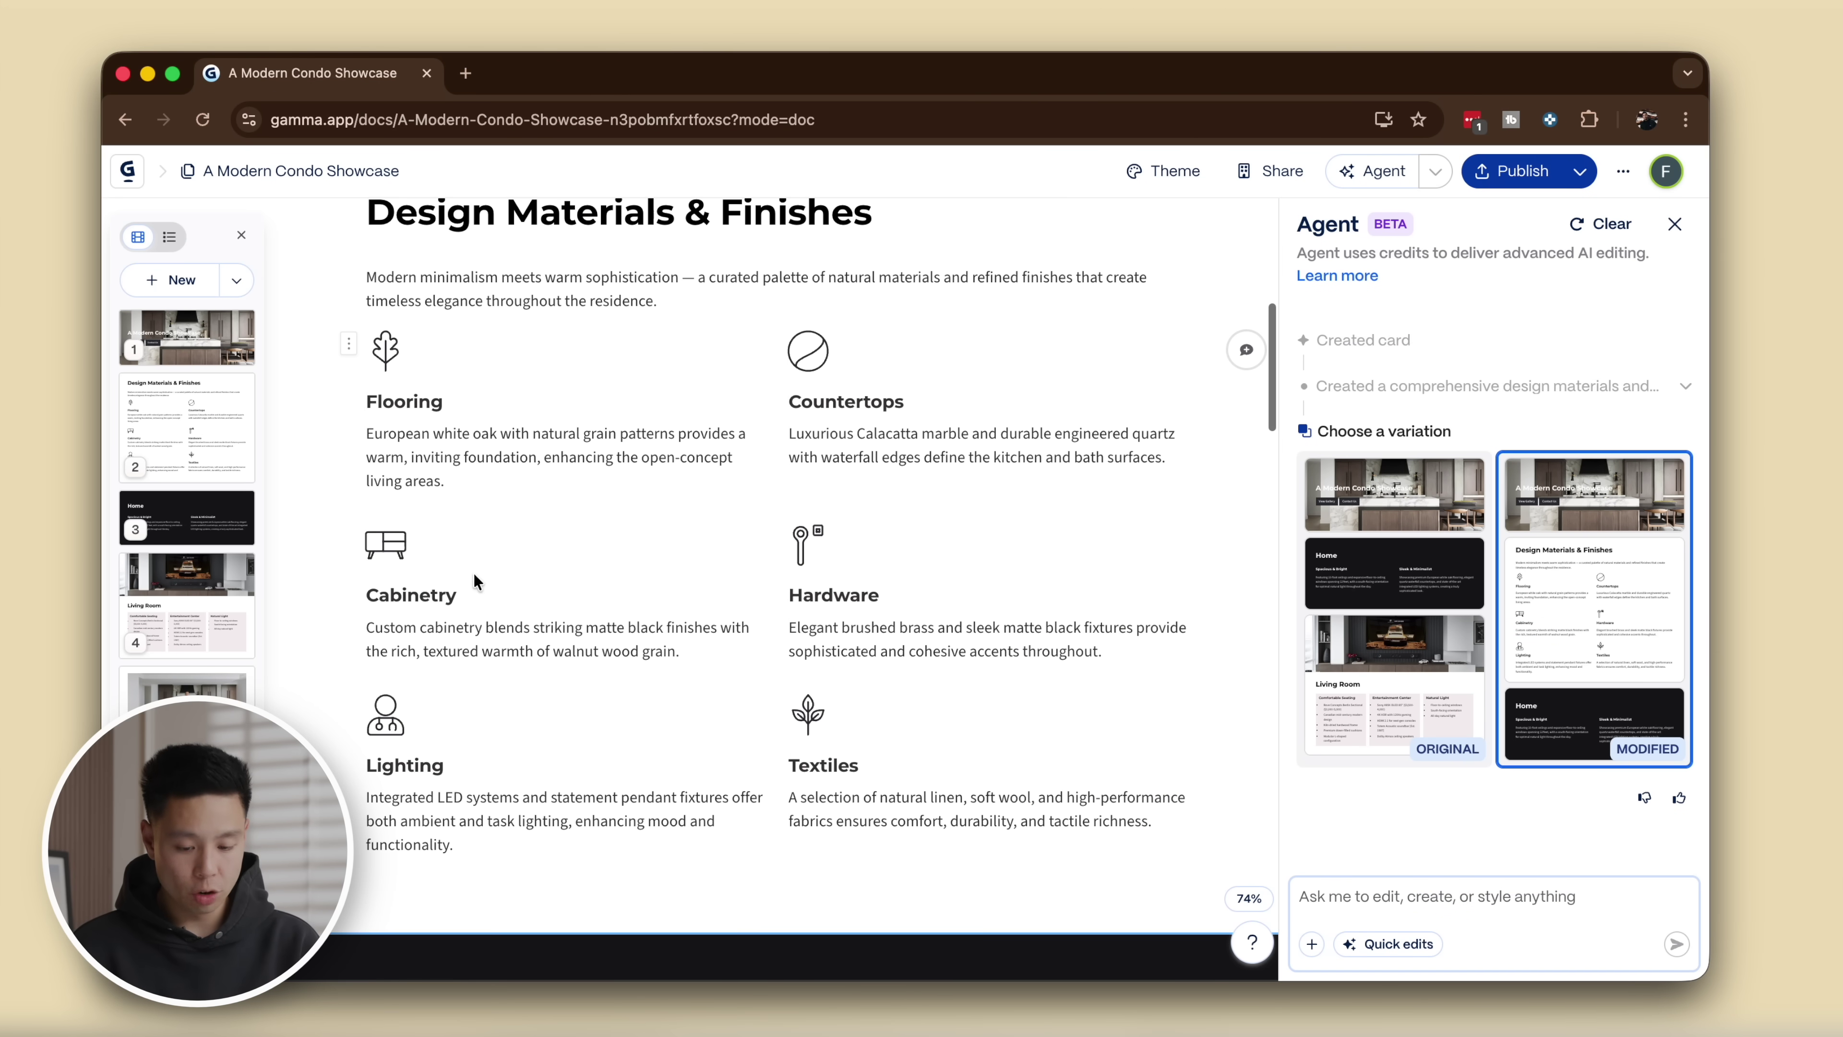
click(420, 627)
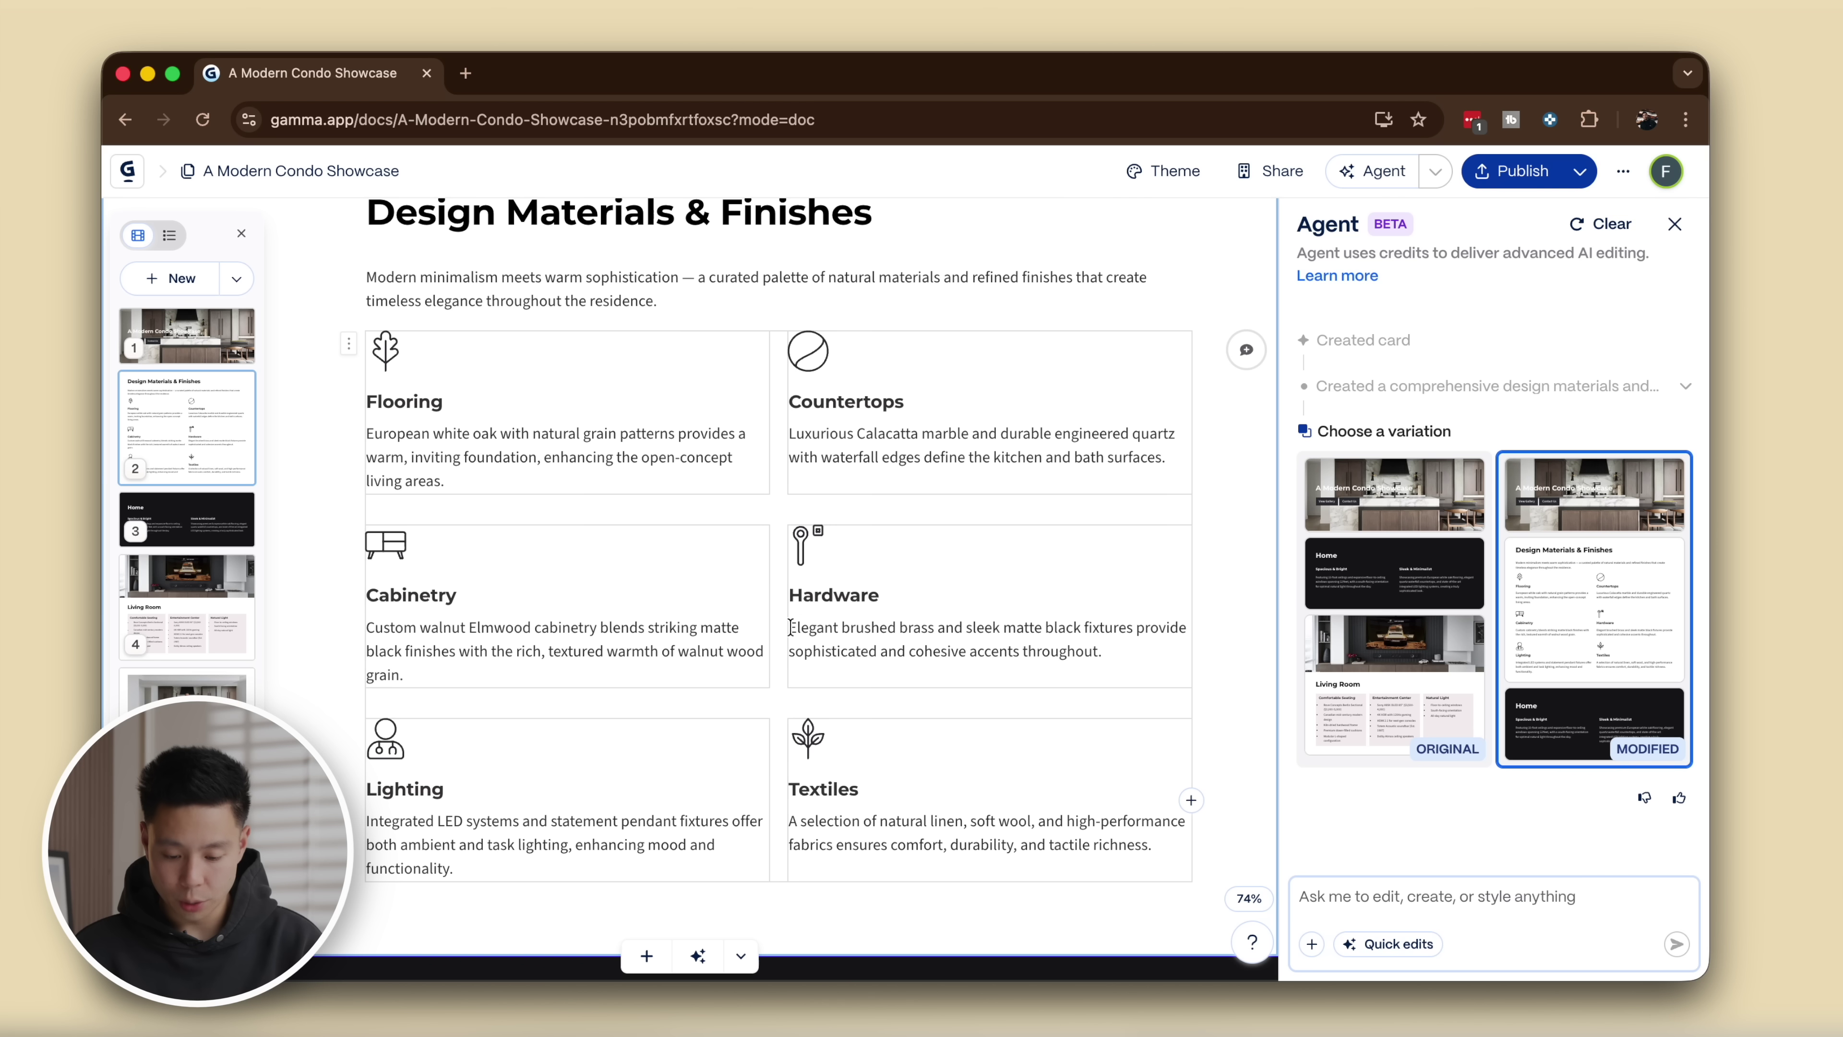
drag(790, 626, 827, 625)
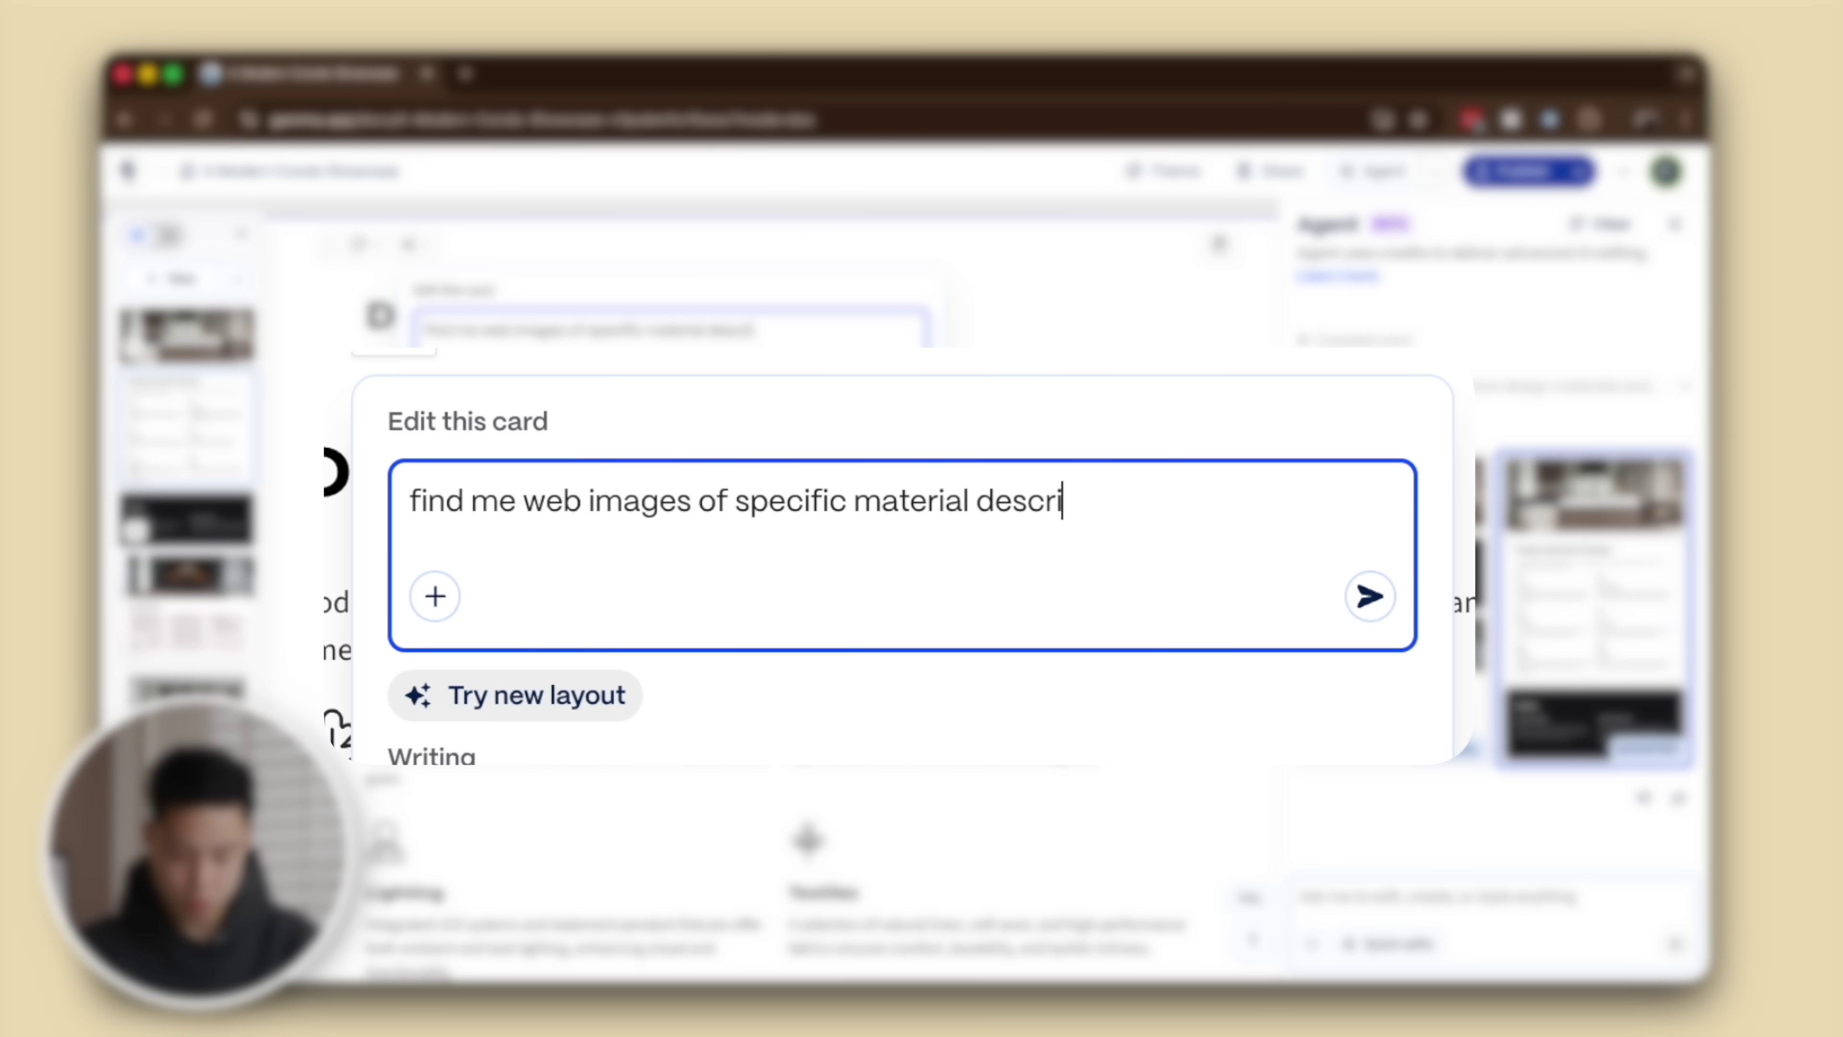
- Type a card-edit request for web images and brand-specific material descriptions
text(rand se)
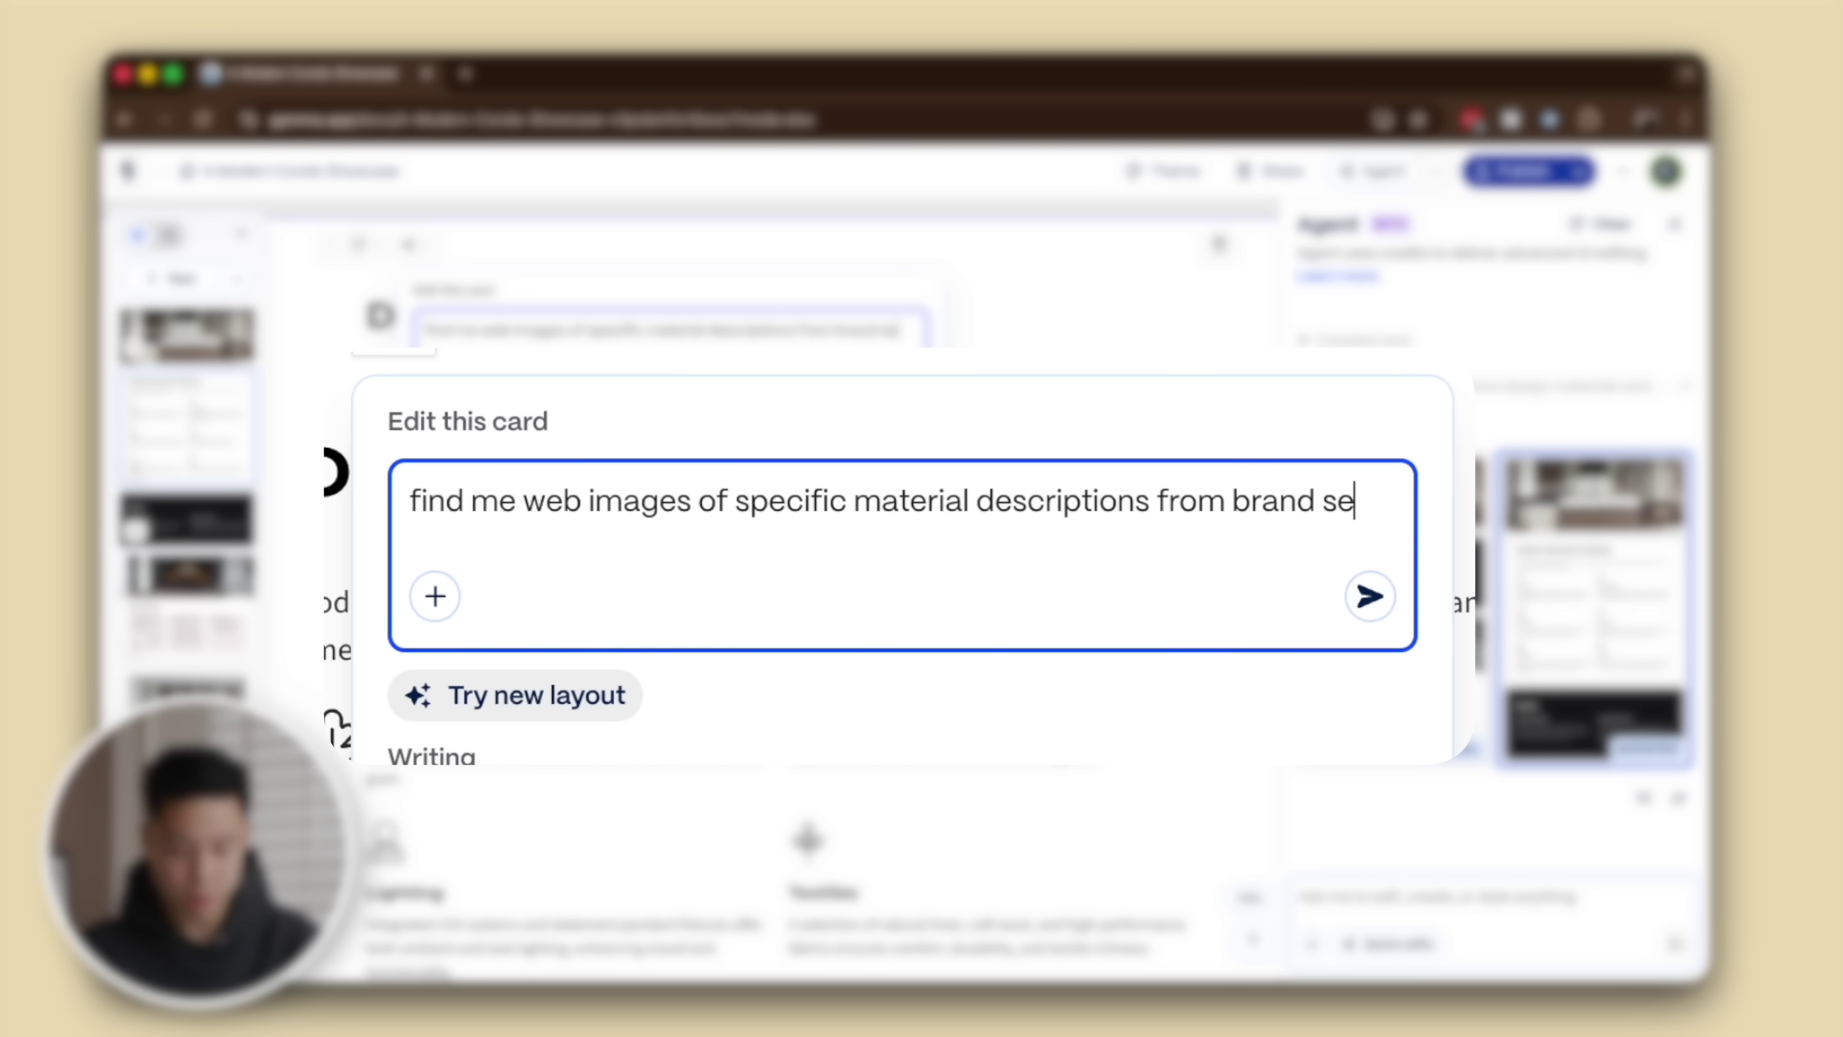
text(bsi)
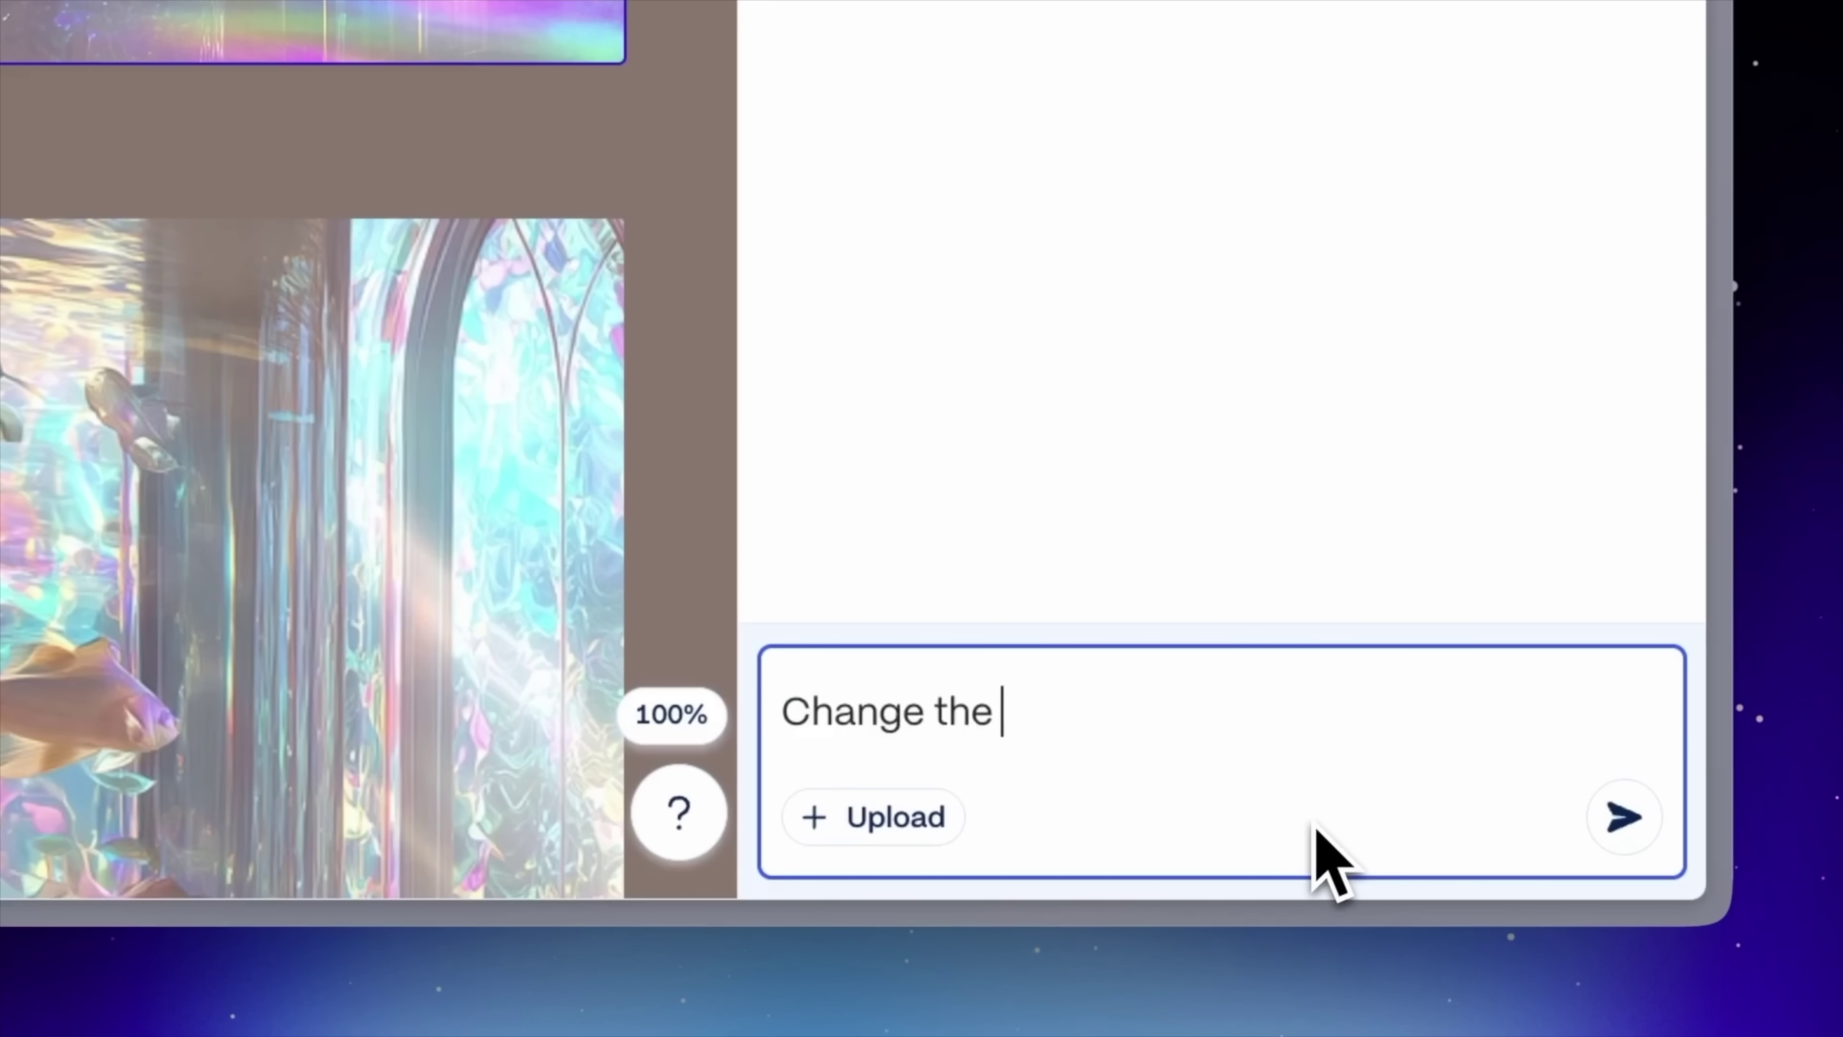
- Ask the agent to change the images' style to a futuristic, dreamlike surreal look
text(images style to a futuristic and dreamlike surrealism look)
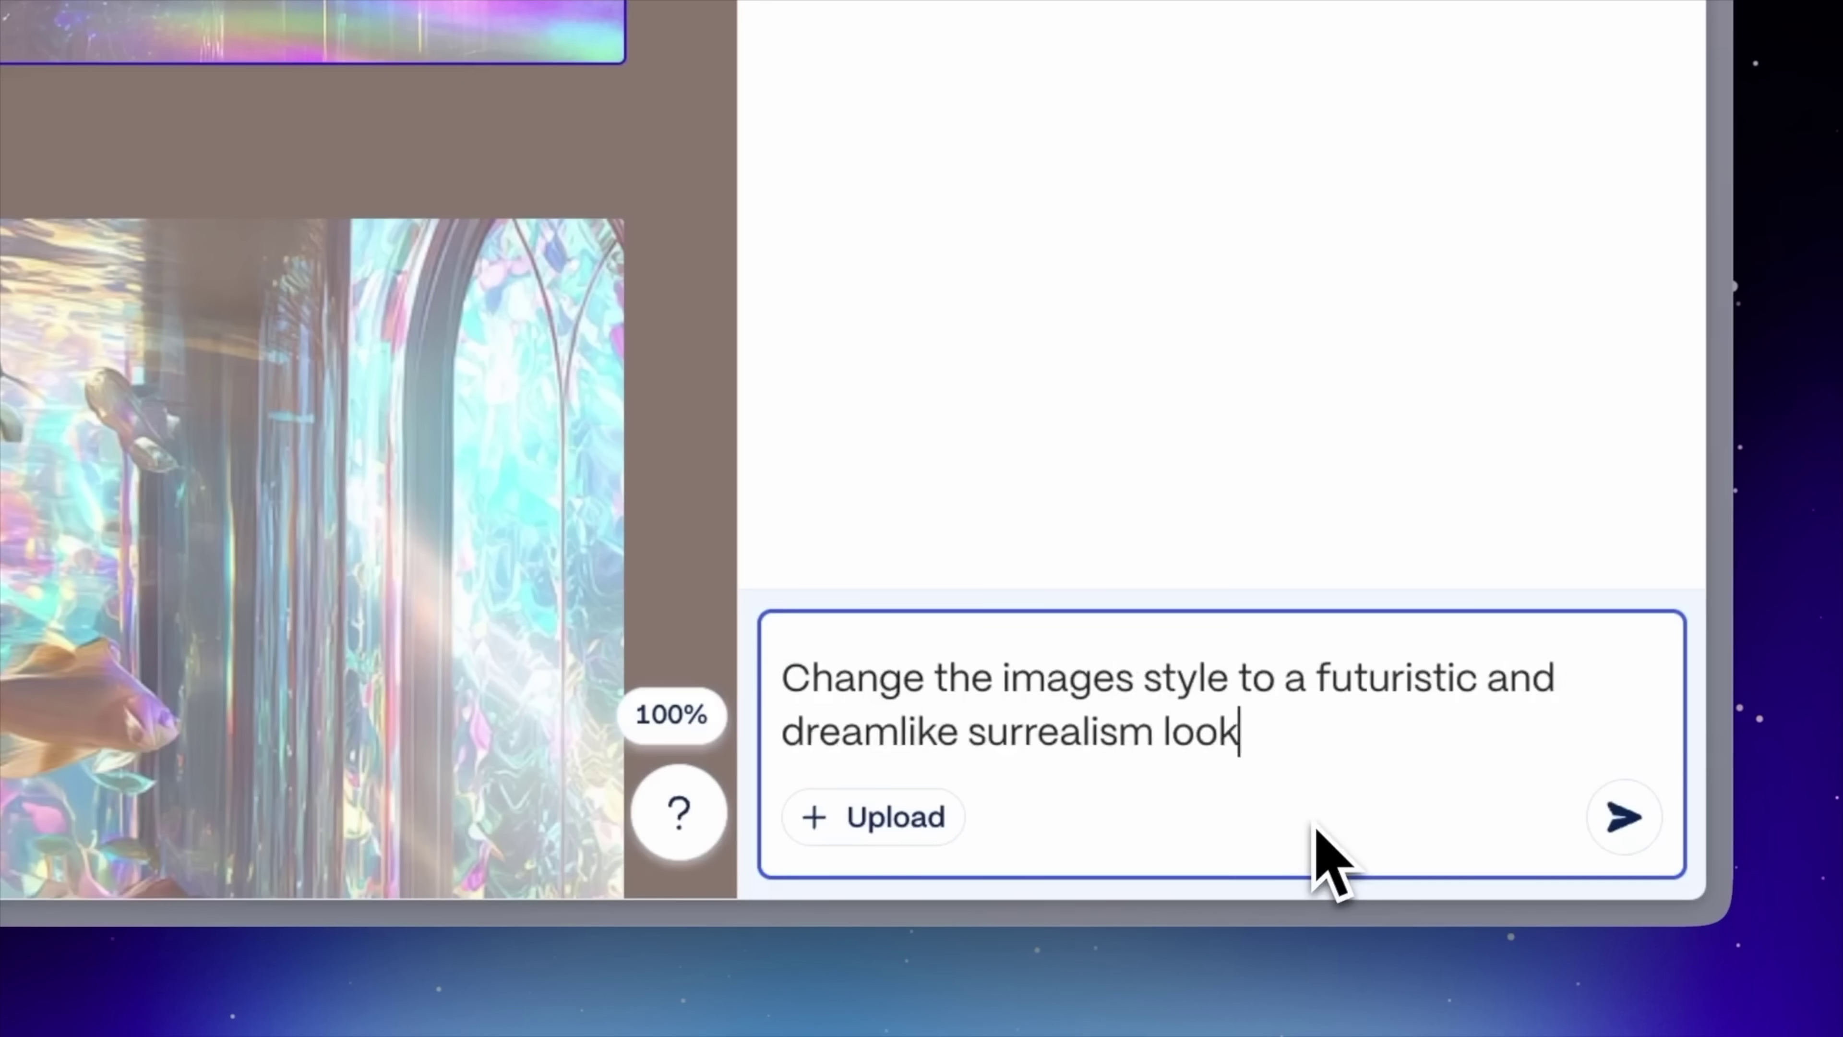
key(Return)
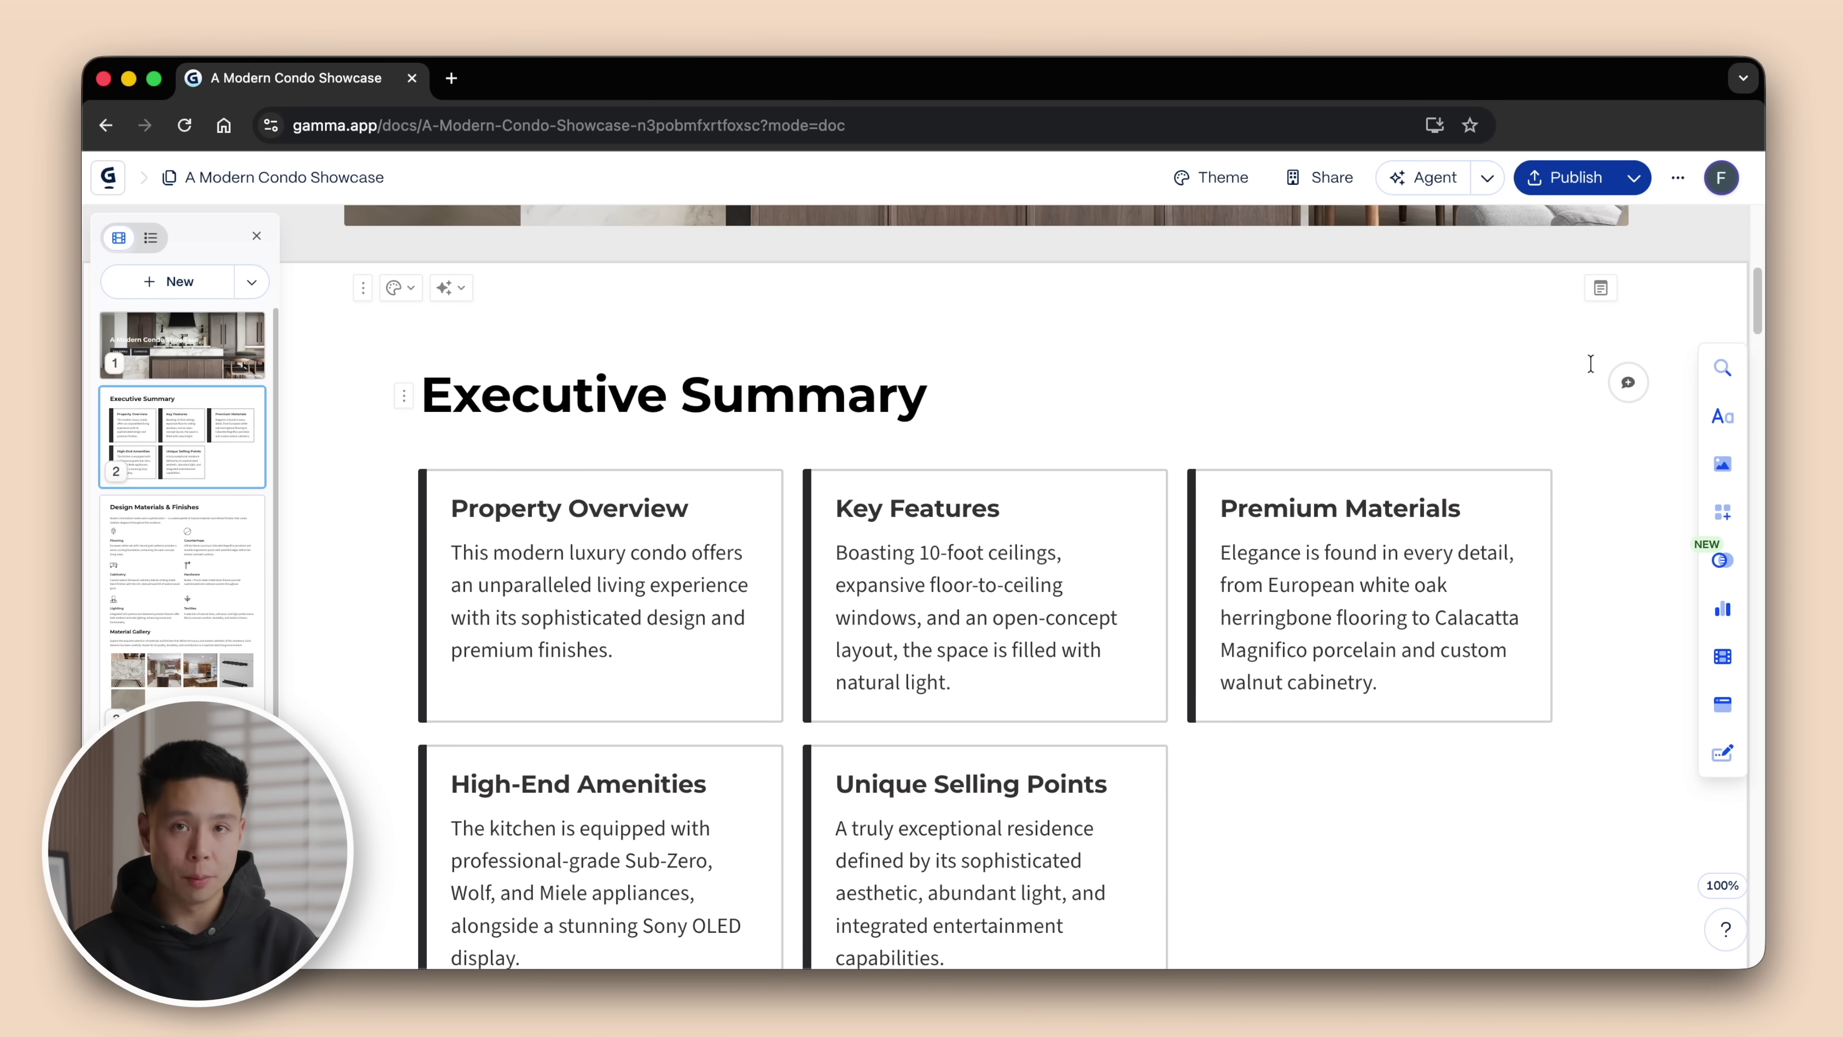
- Try the Onyx and Atmosphere themes, then apply the neutral beige Kraft theme
drag(1754, 309, 1763, 324)
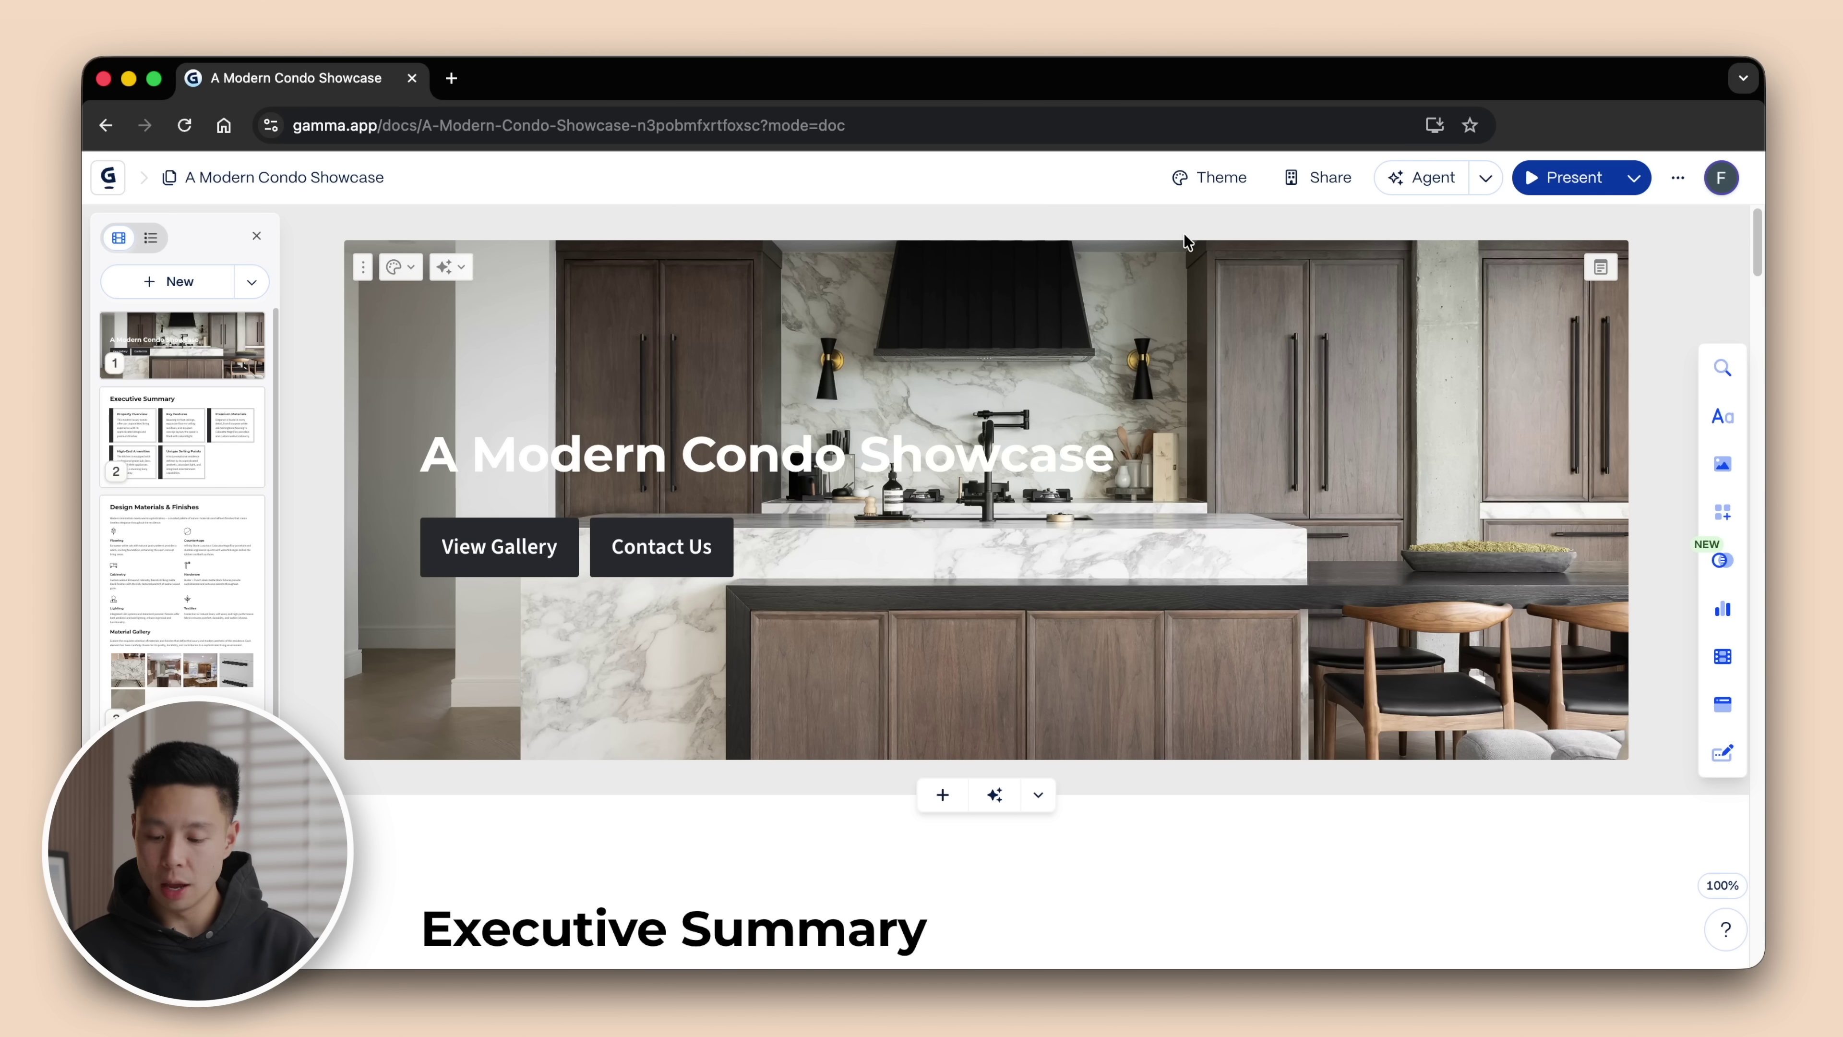
click(1208, 180)
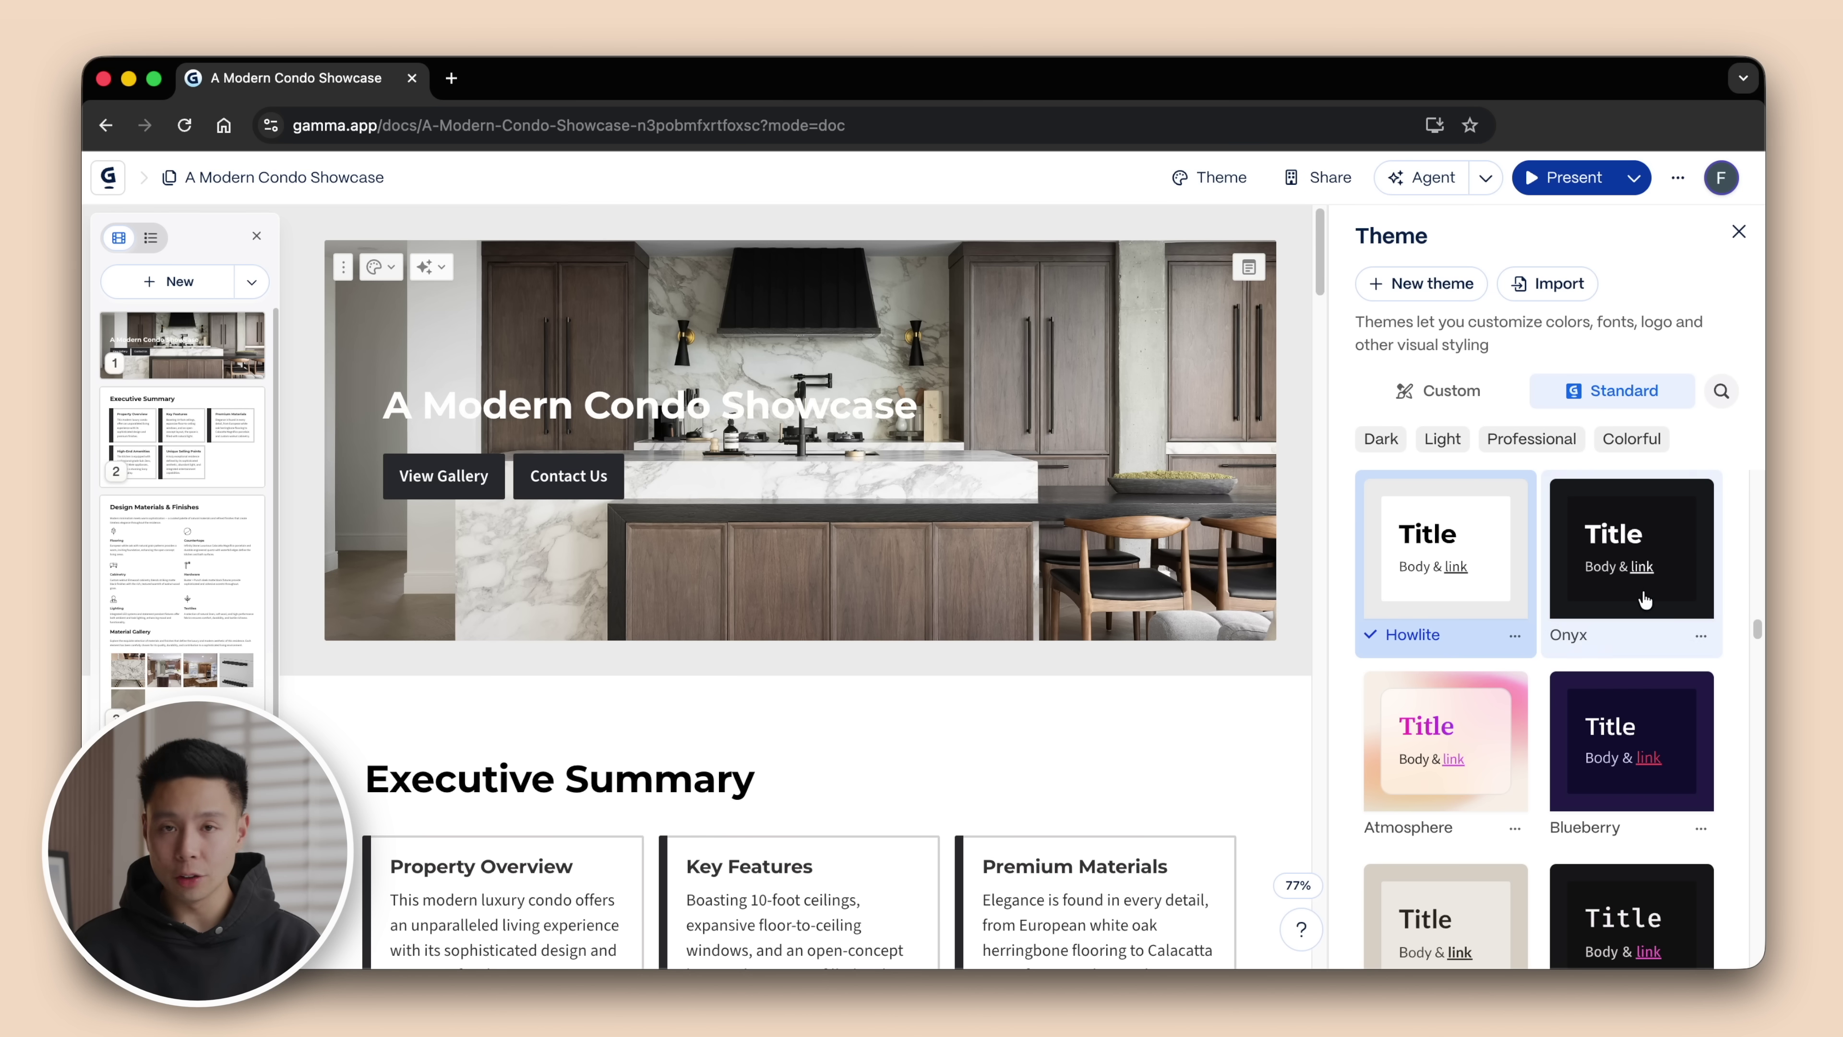
click(1650, 610)
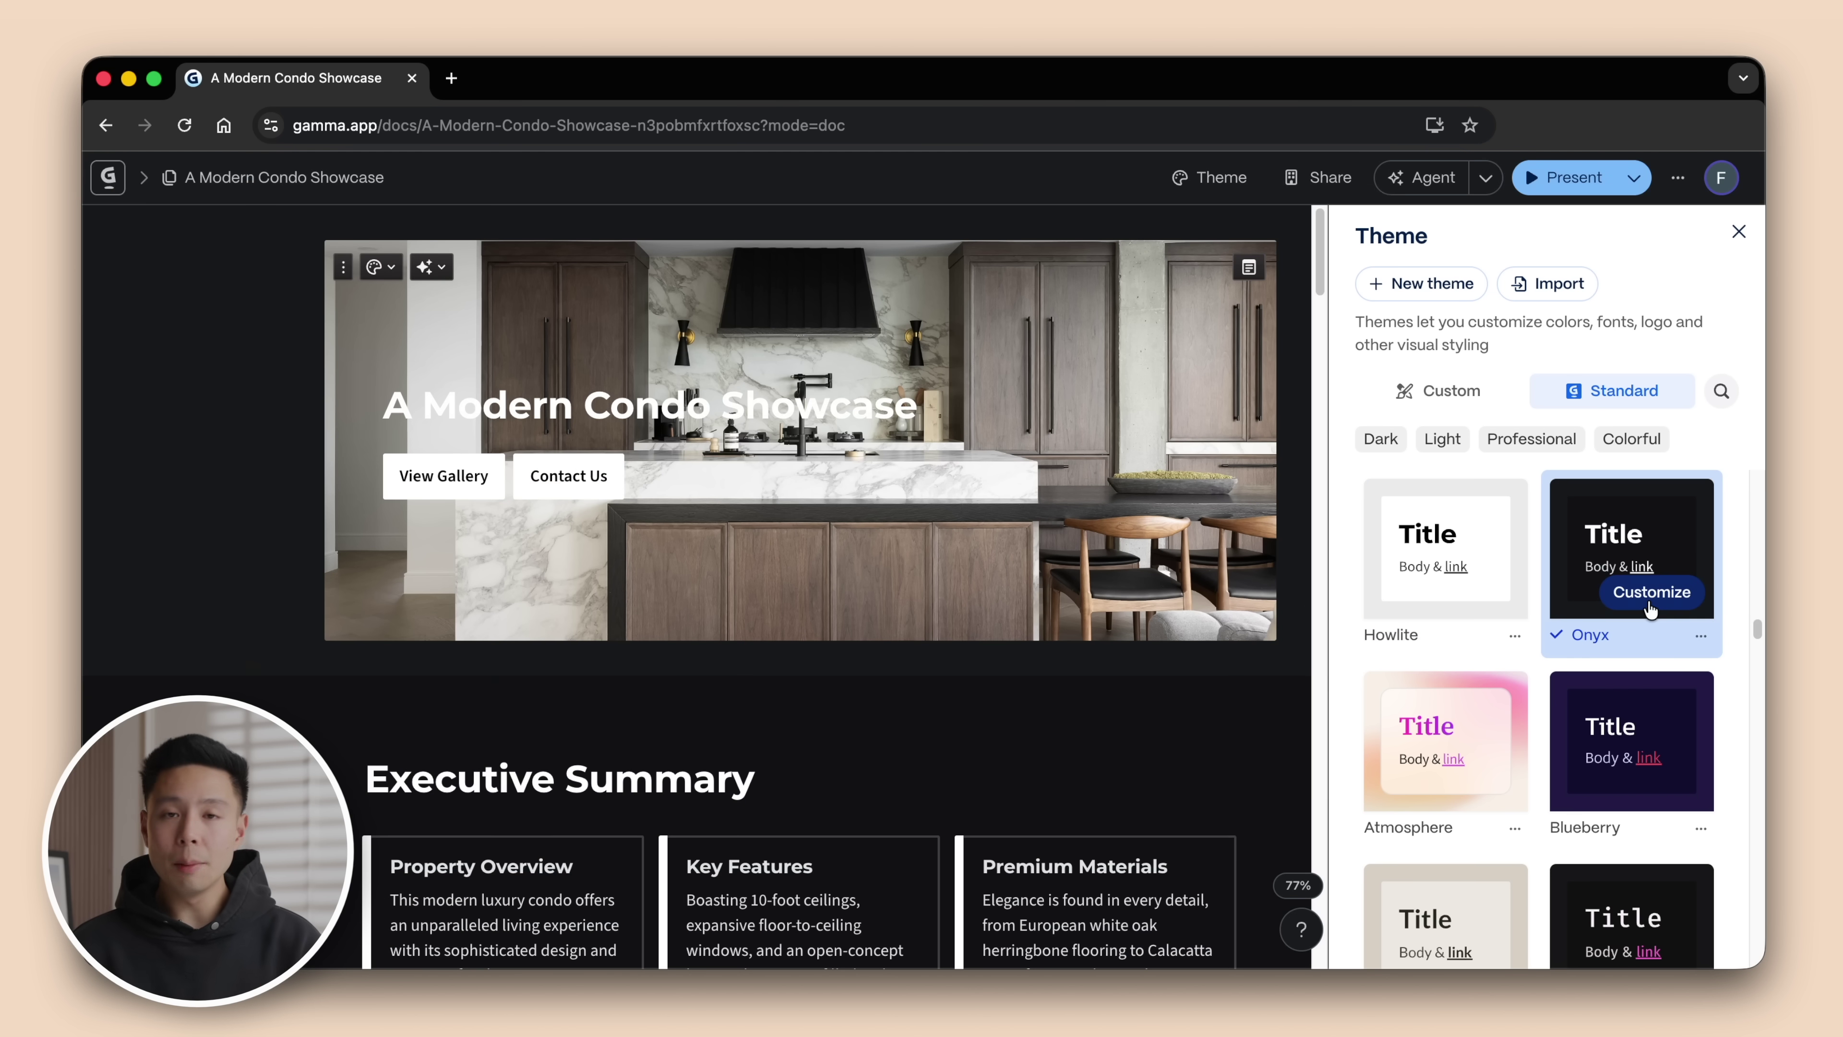
click(1469, 718)
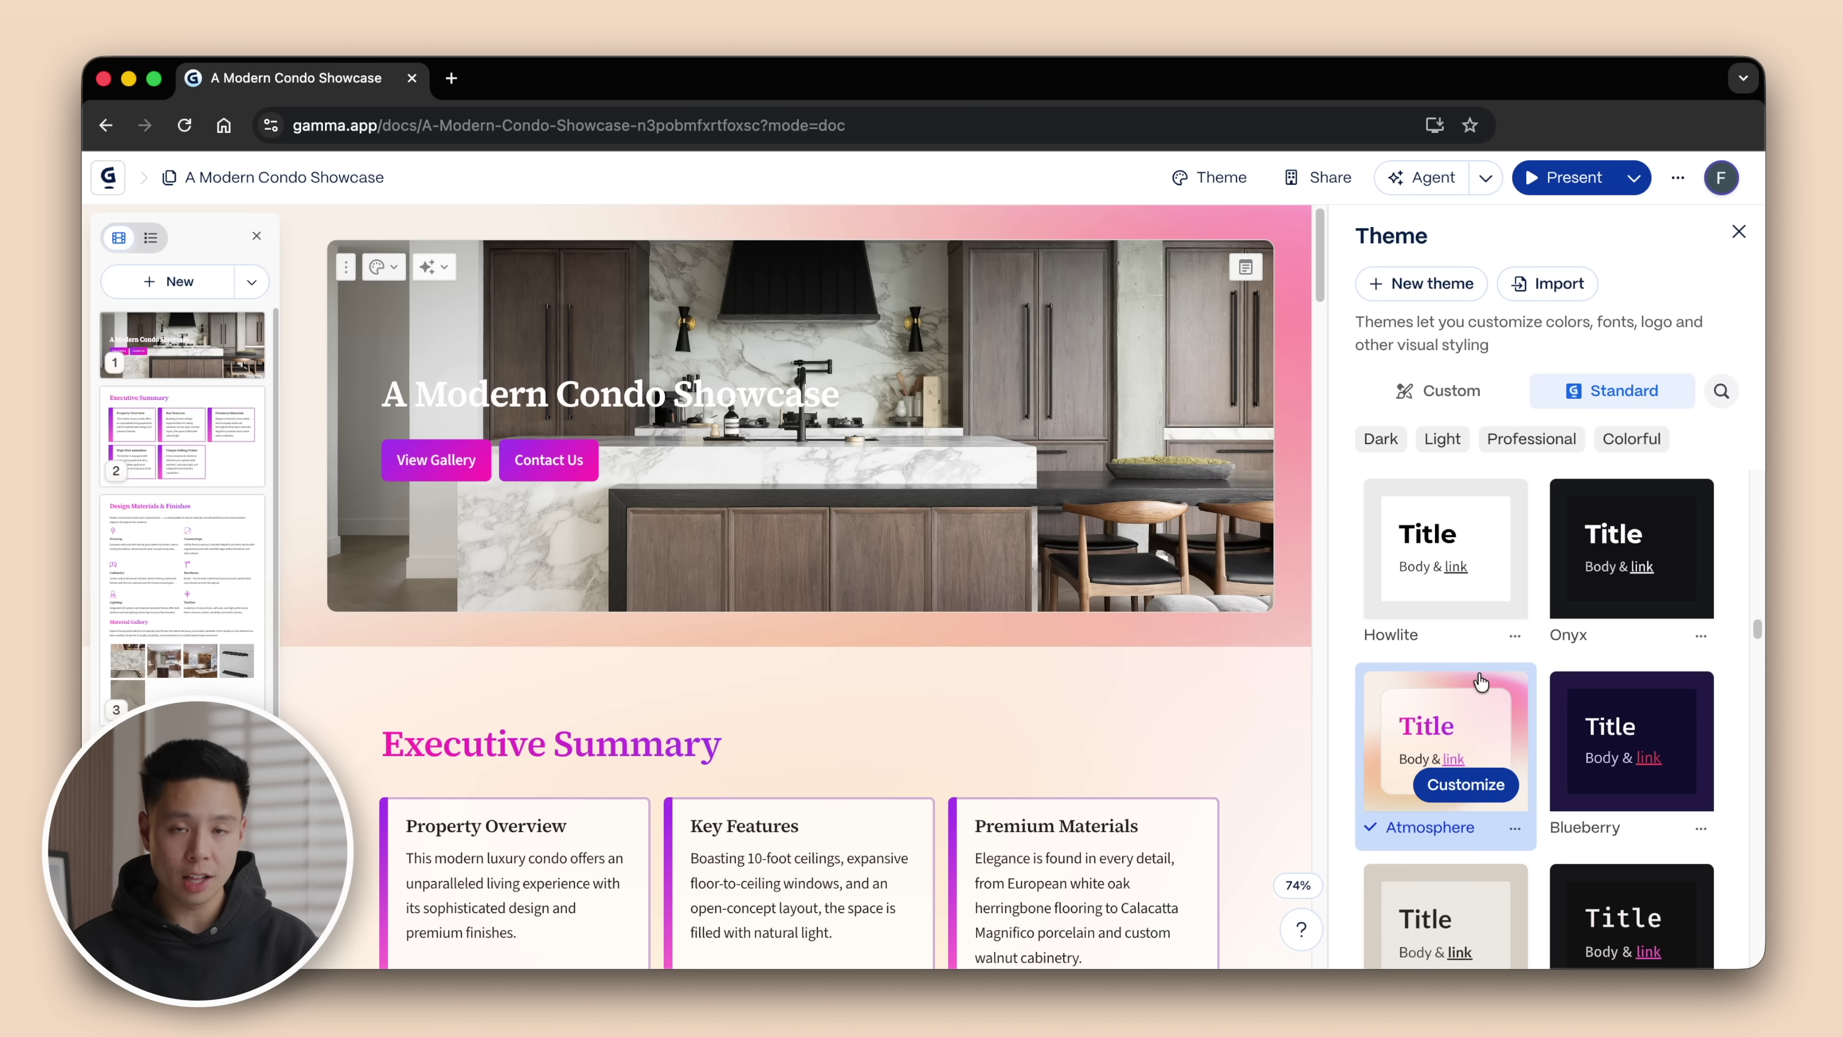
click(1477, 921)
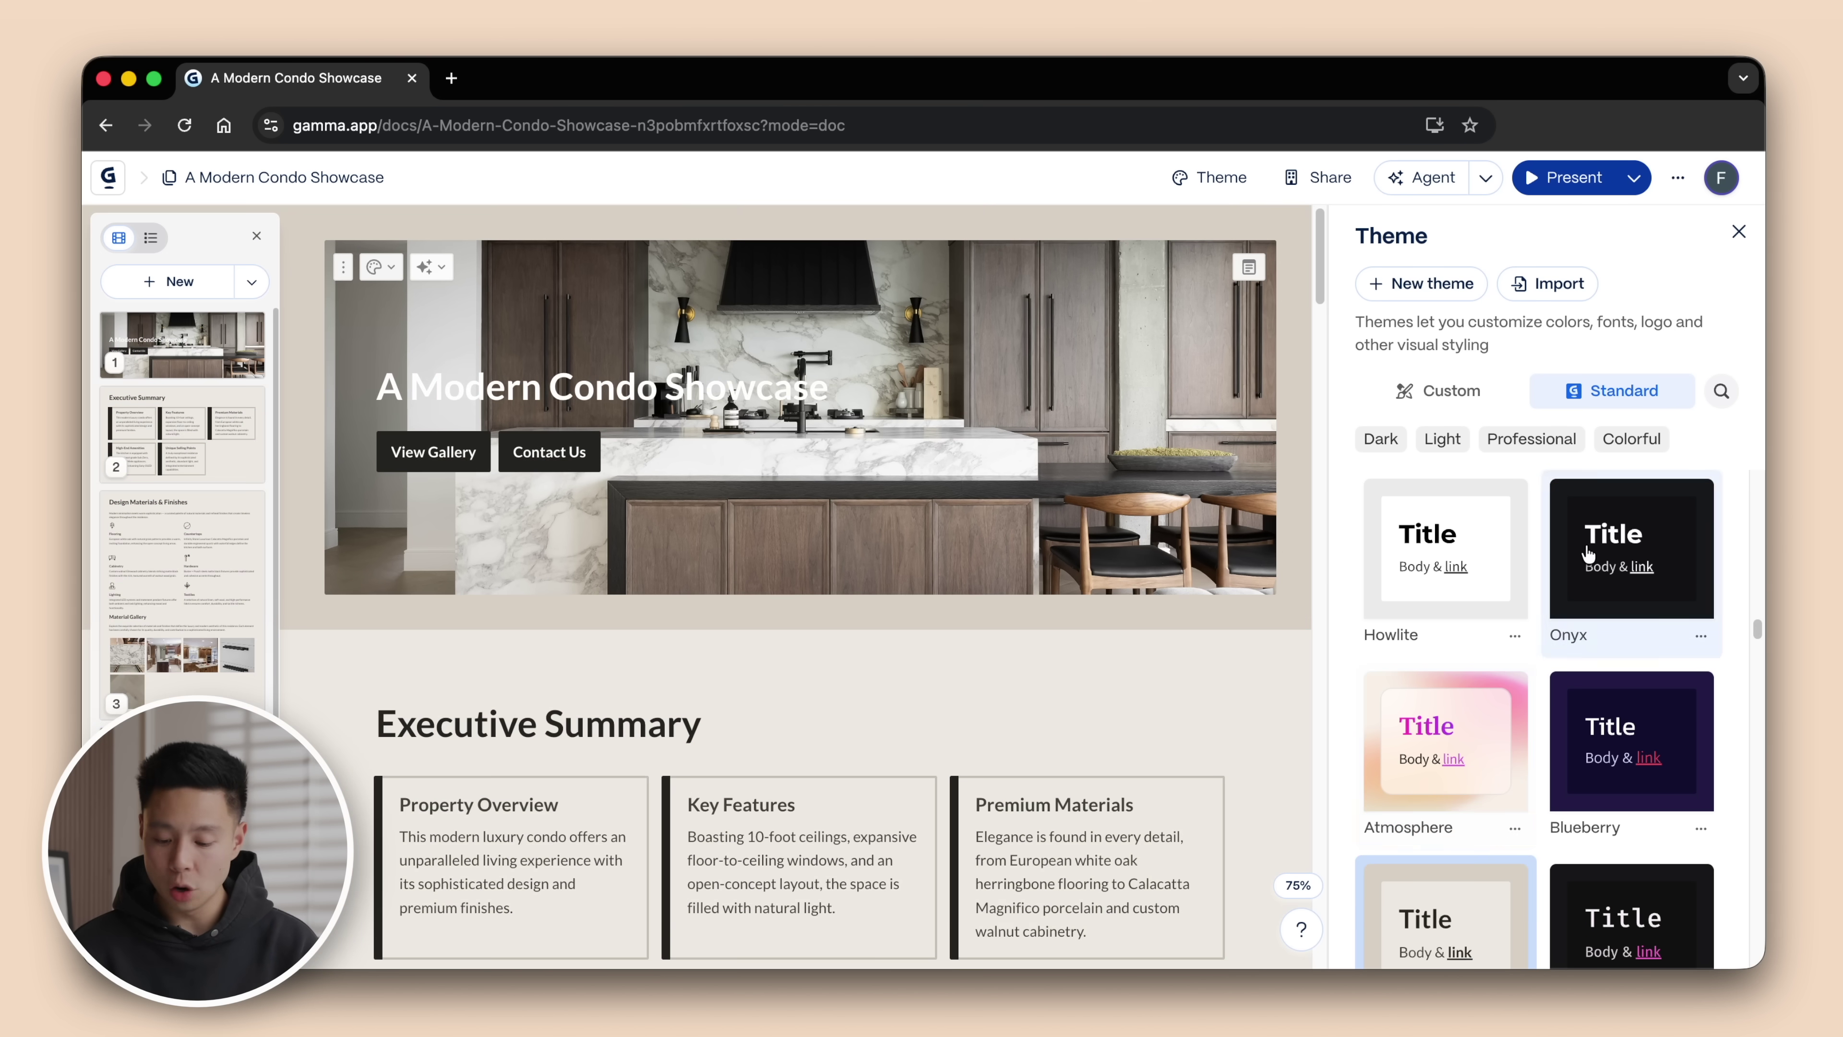
drag(1756, 632, 1757, 658)
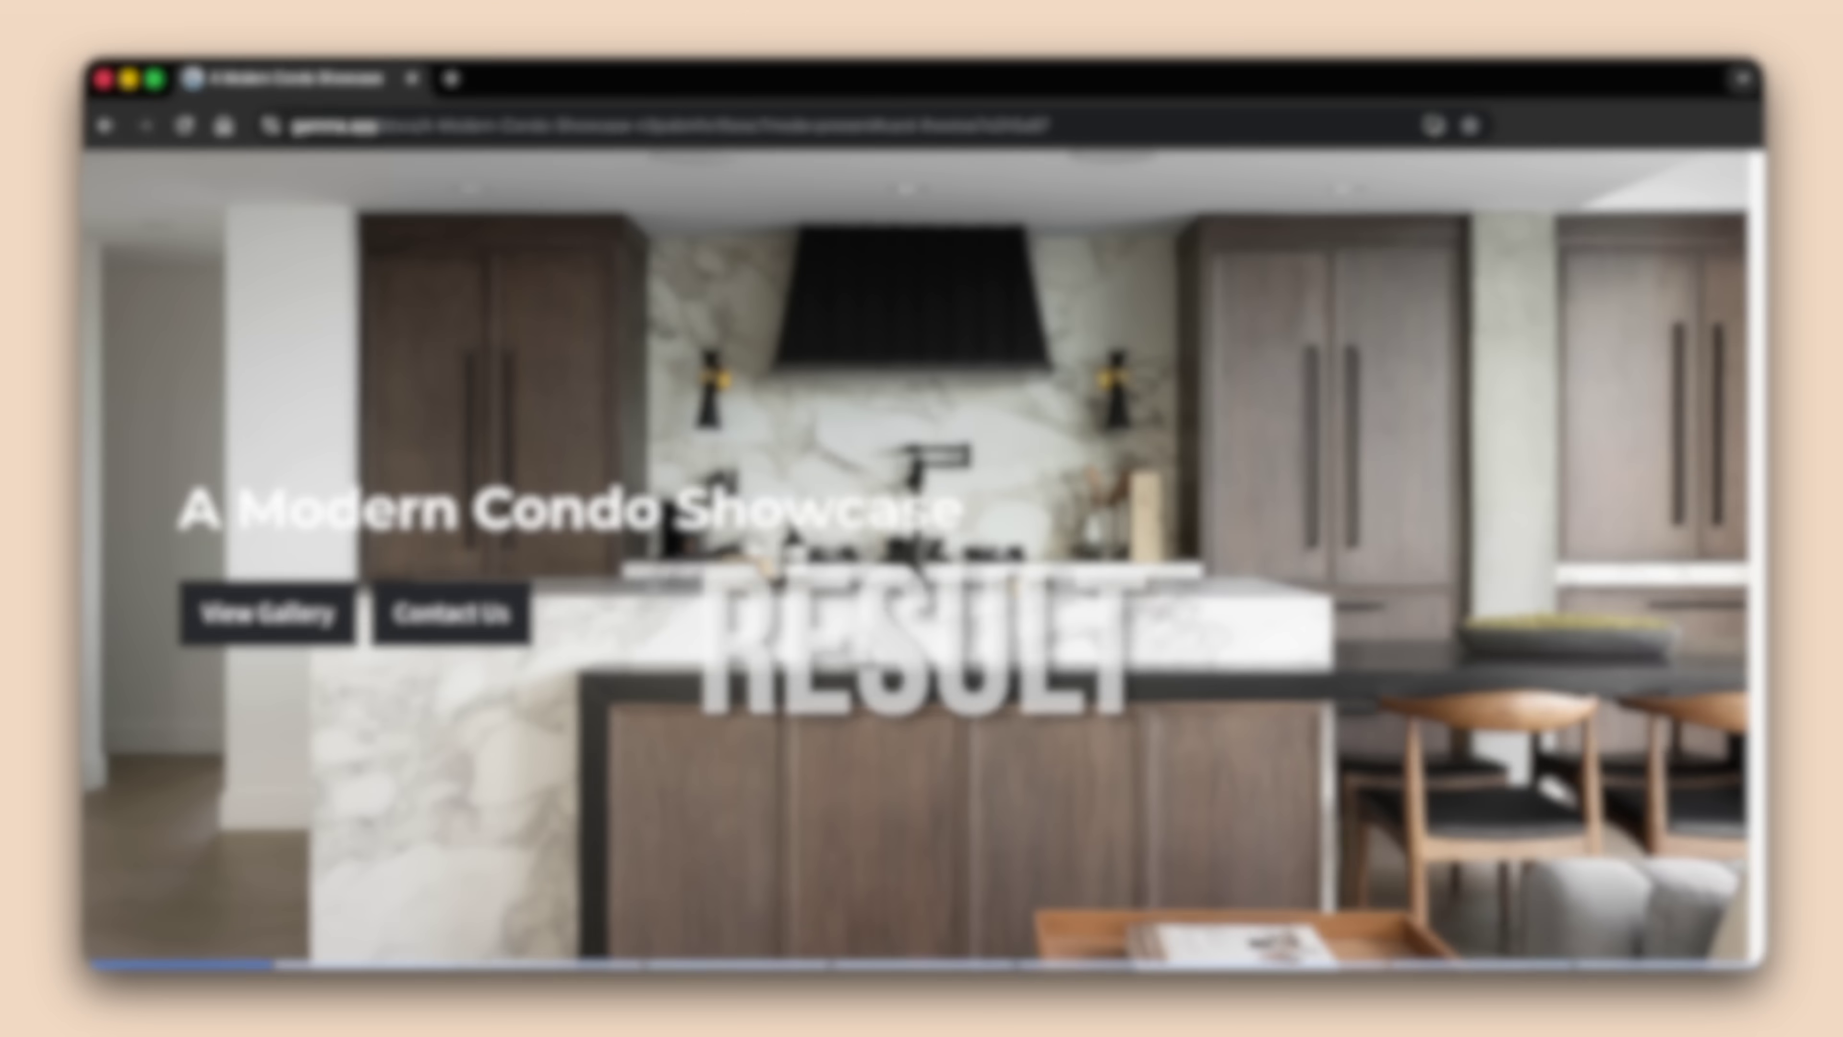
- Advance through Executive Summary, Design Materials & Finishes, Home, Living Room, kitchen video and Kitchen slides
key(Right)
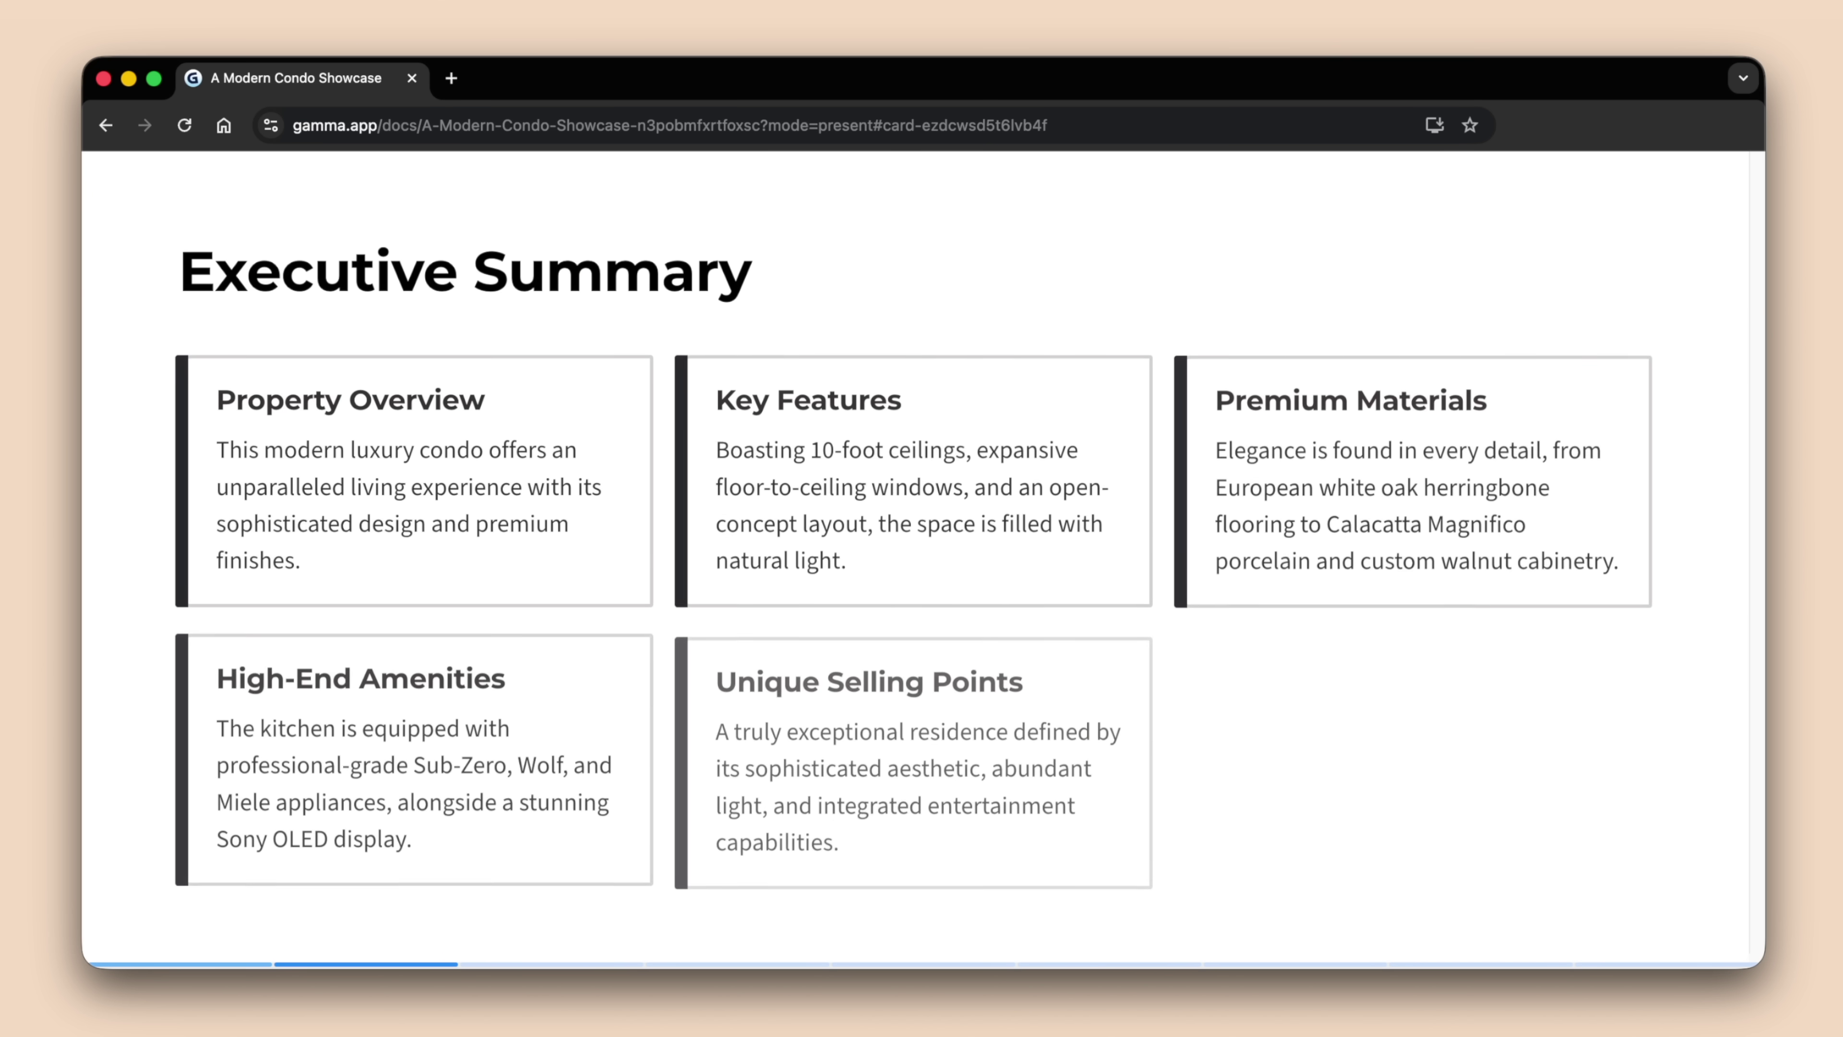
key(Right)
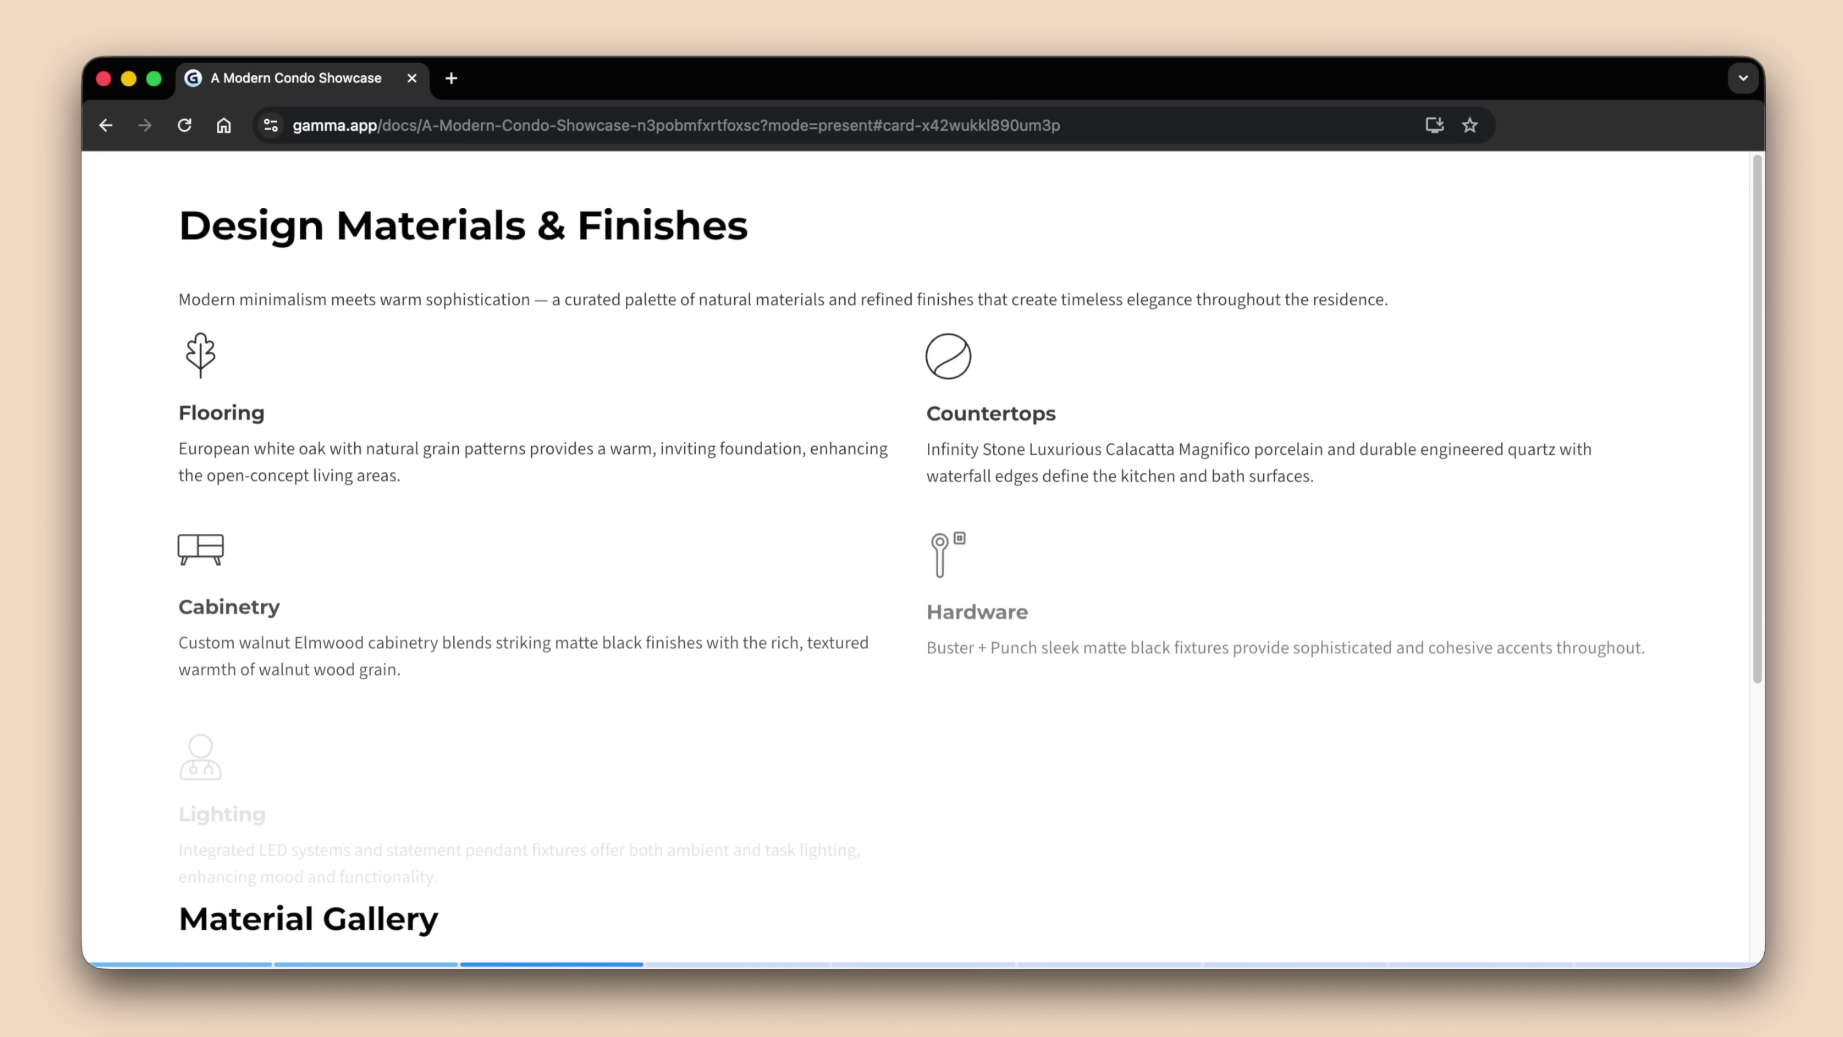
key(Right)
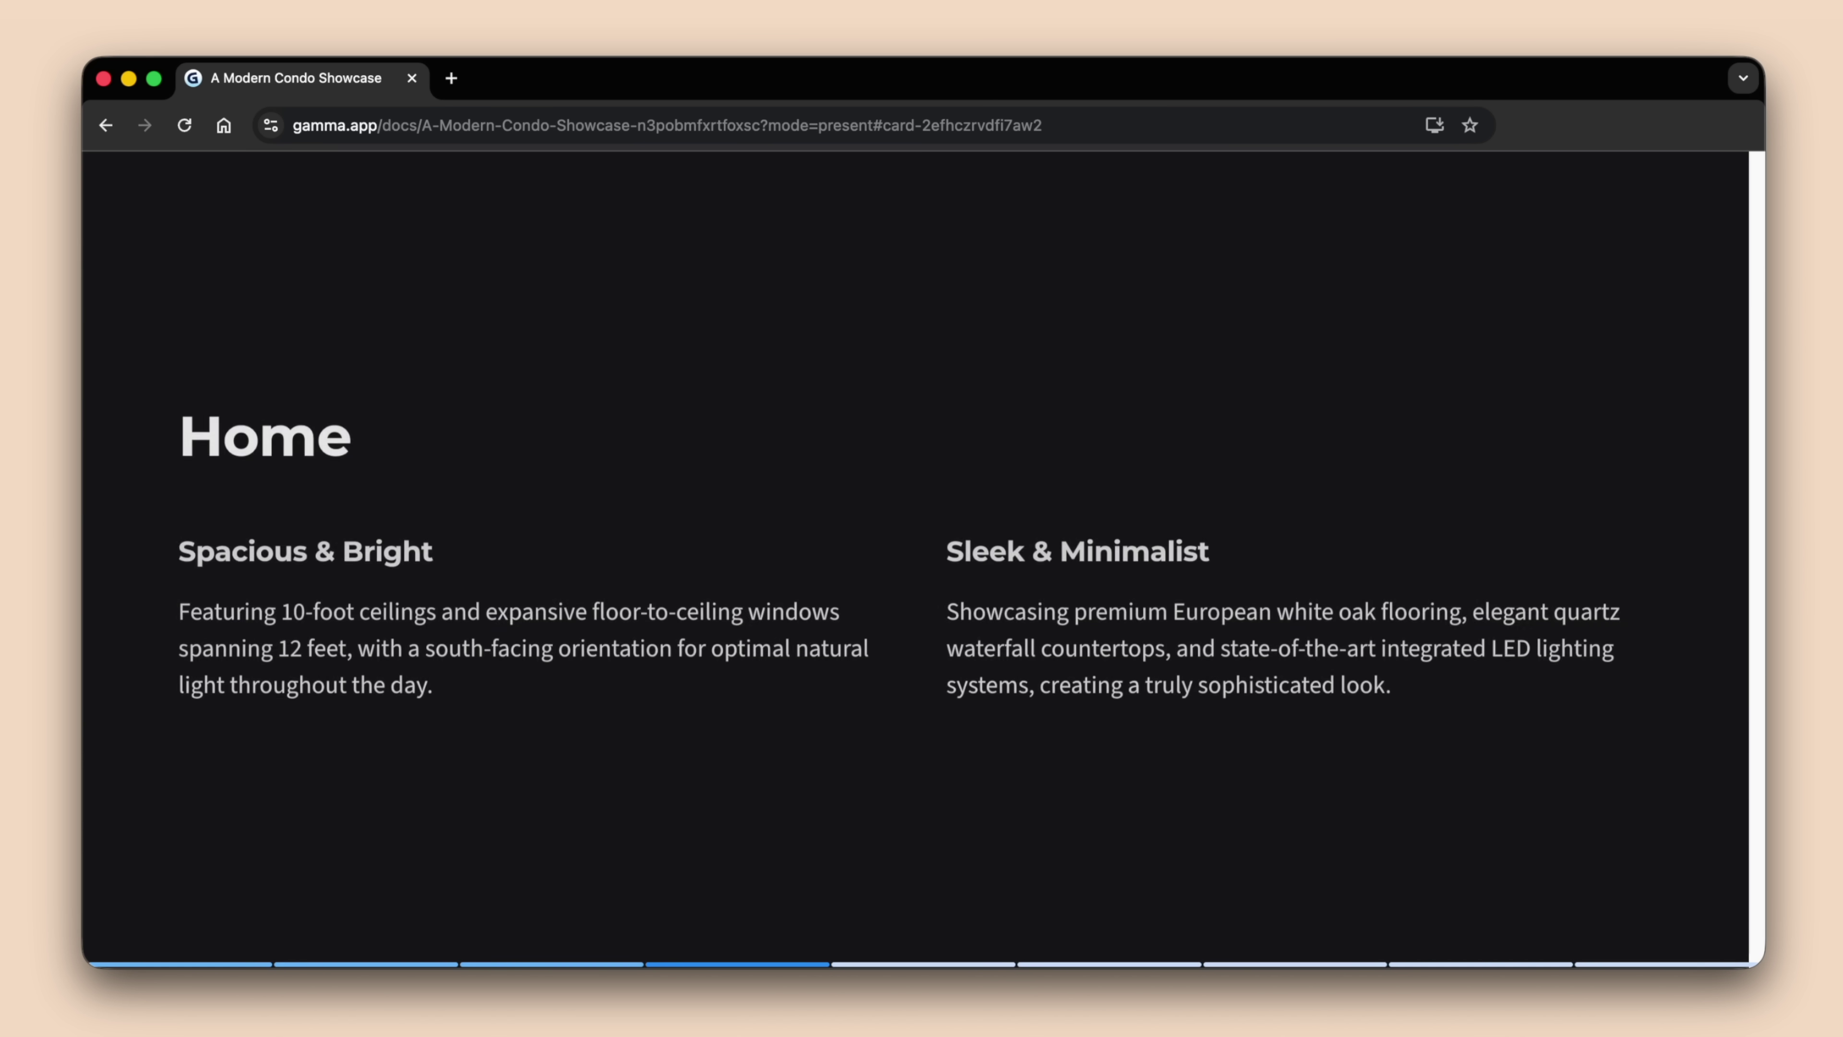
key(Right)
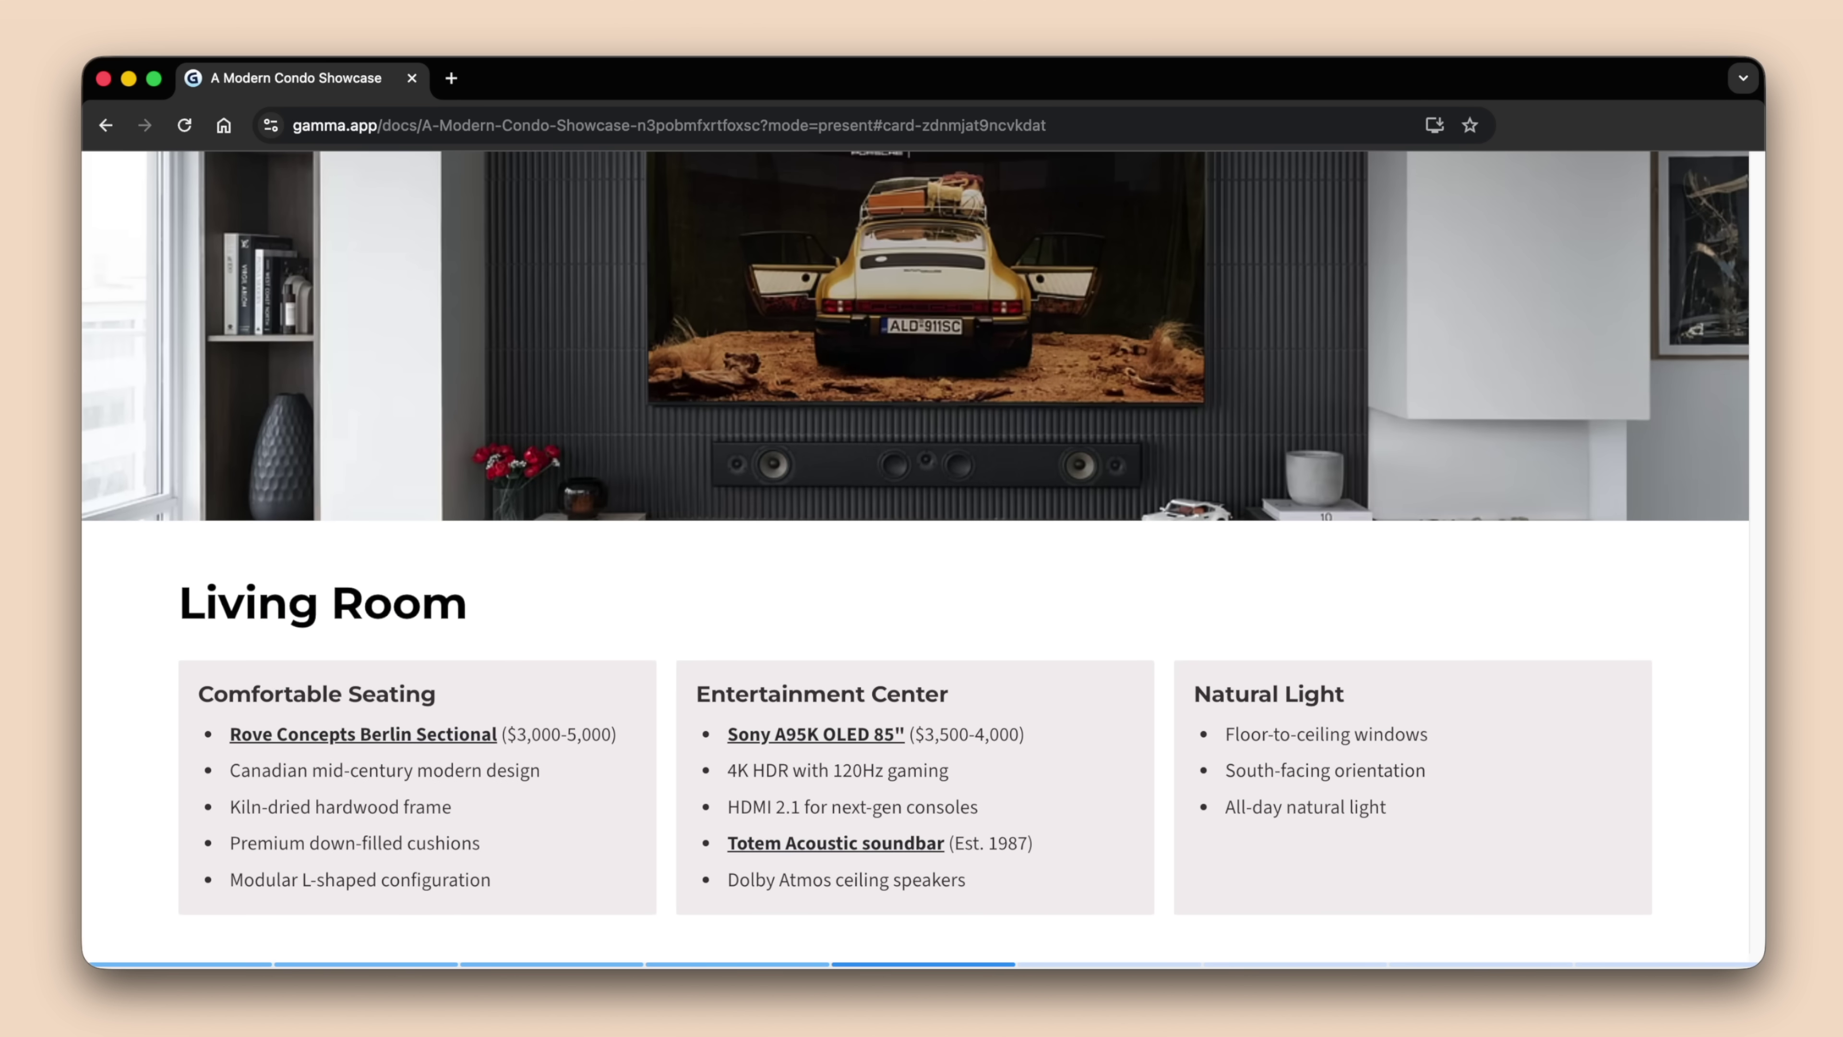
key(Right)
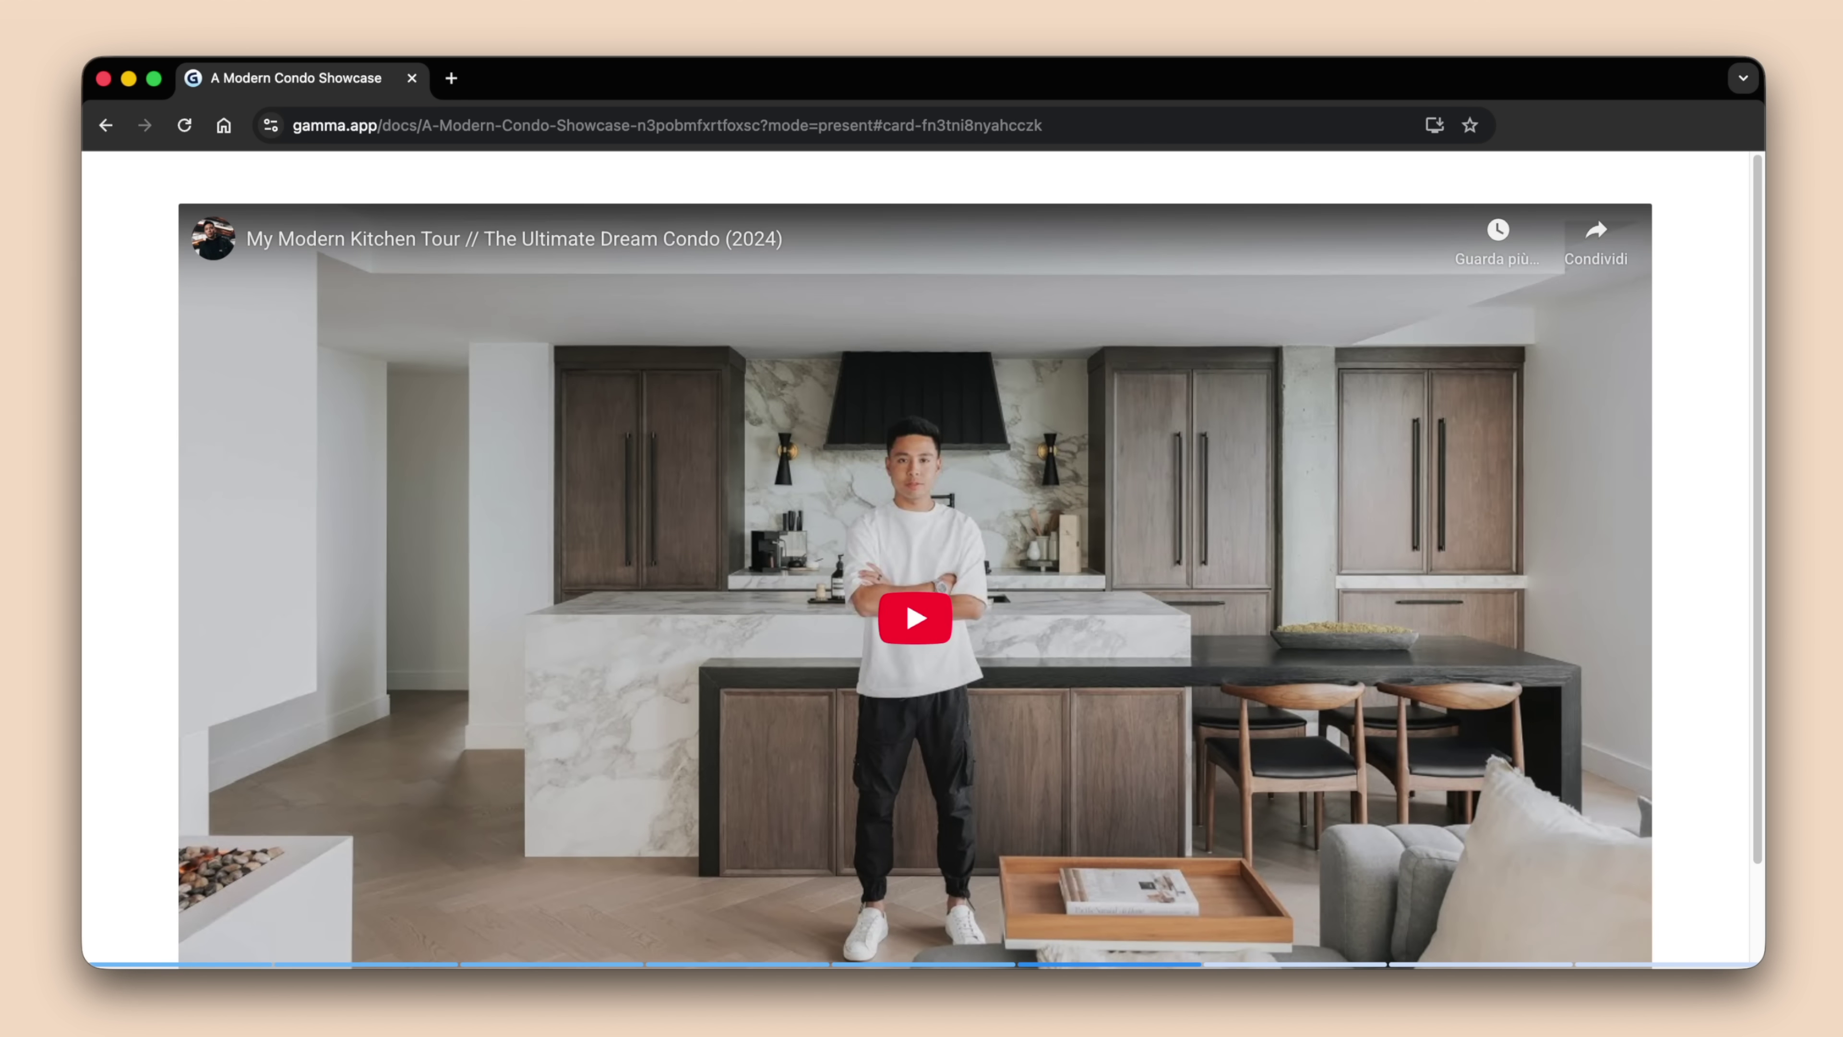
key(Right)
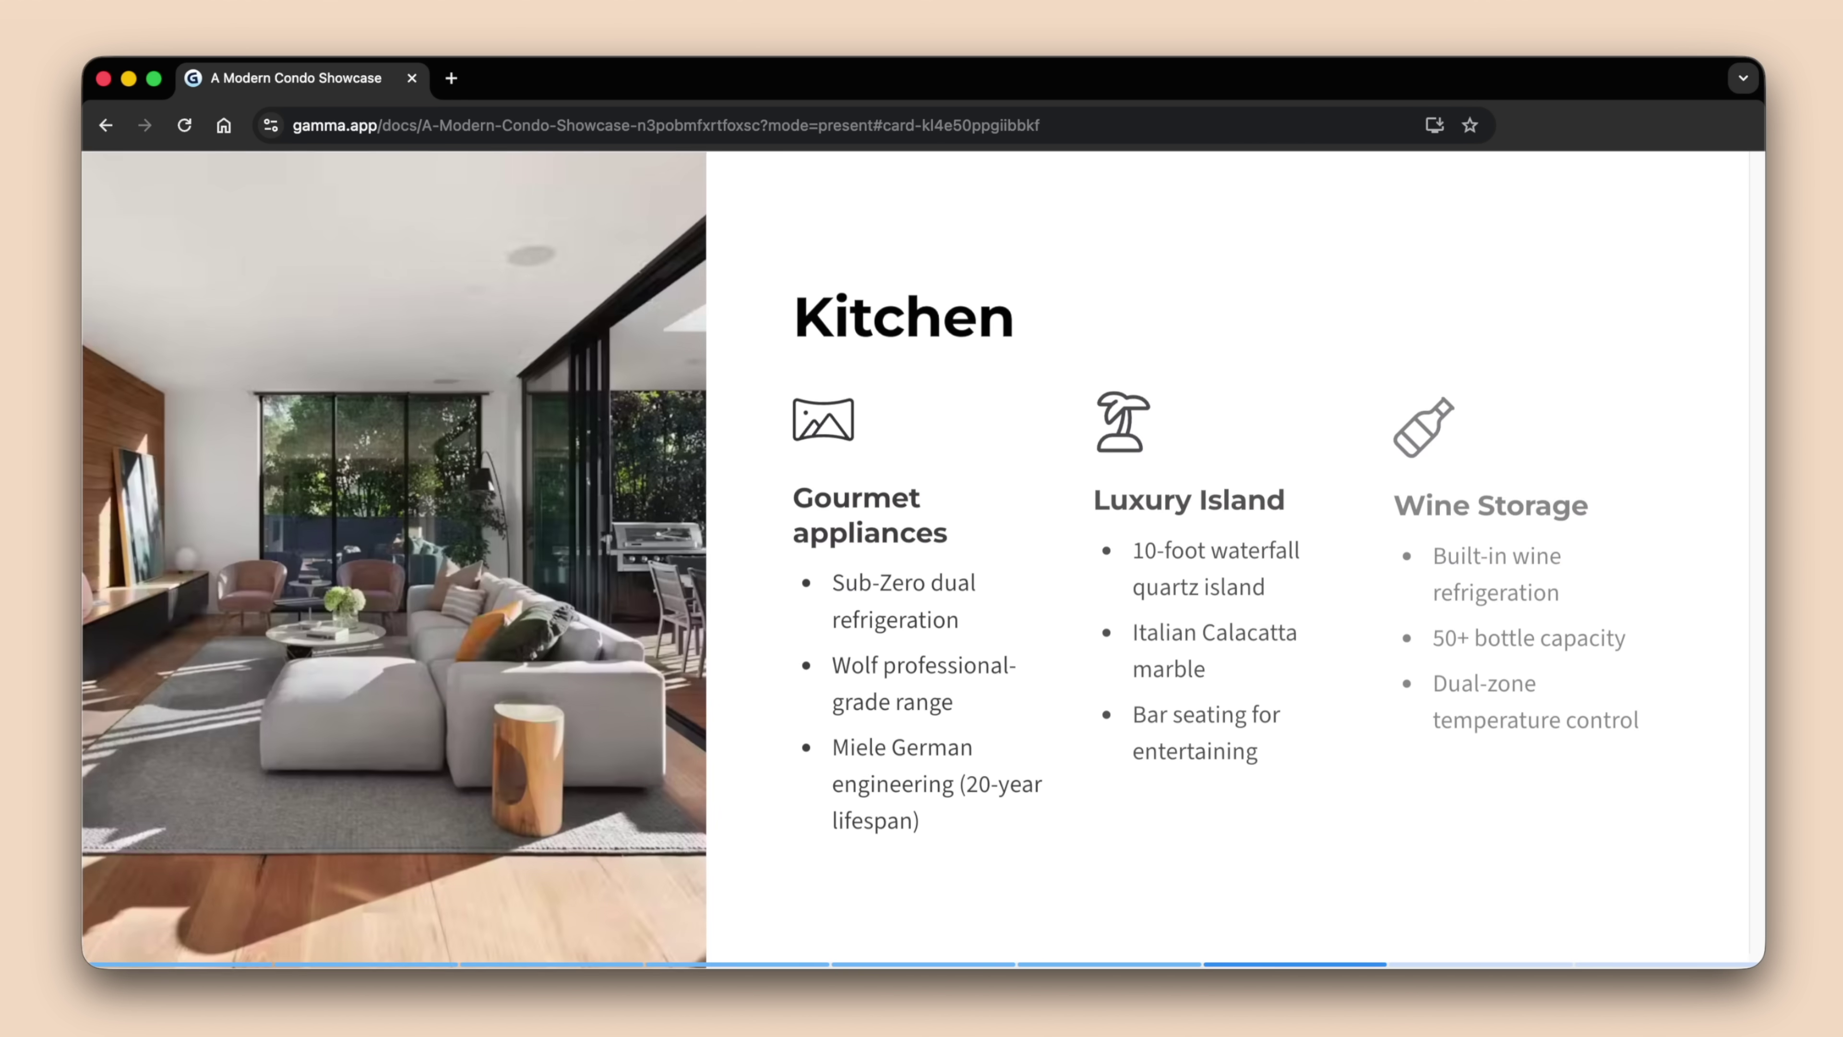